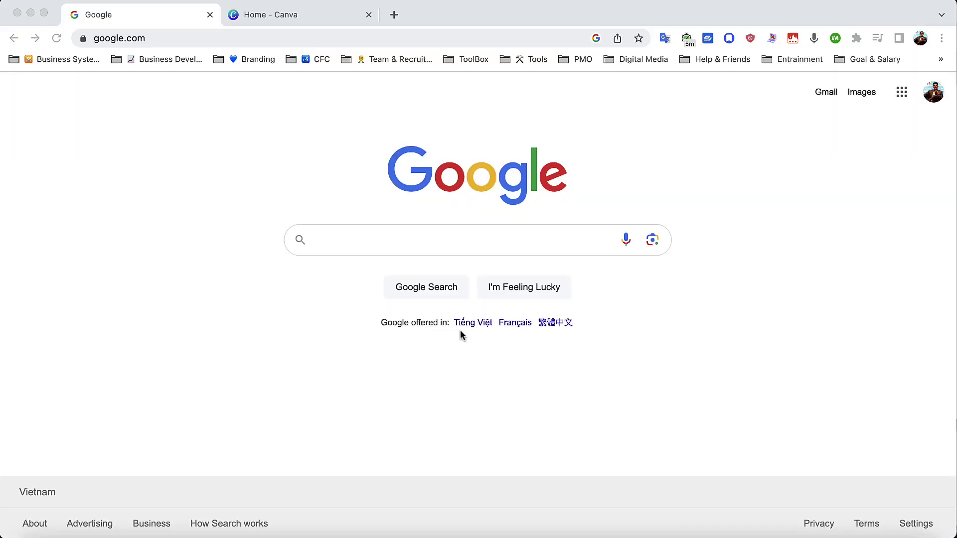
Step: Search Google for "canvas"
type("canva")
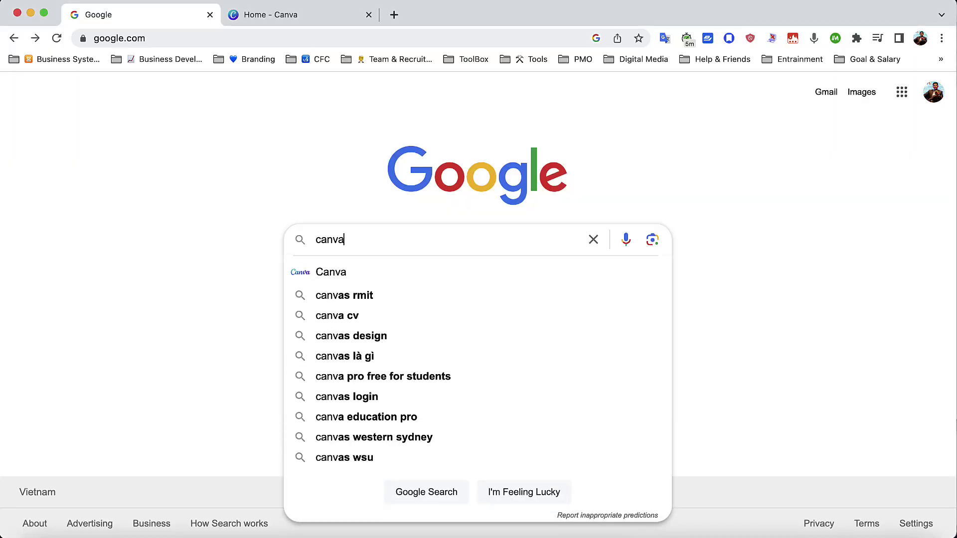
type("s")
key("Return")
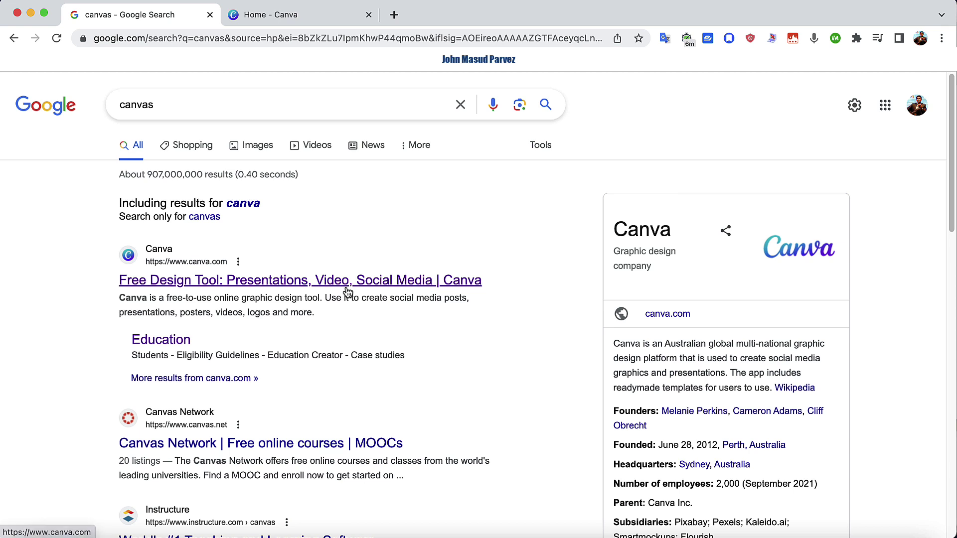
Step: Switch to the open Canva home page and create a new blank Video design
left_click(277, 16)
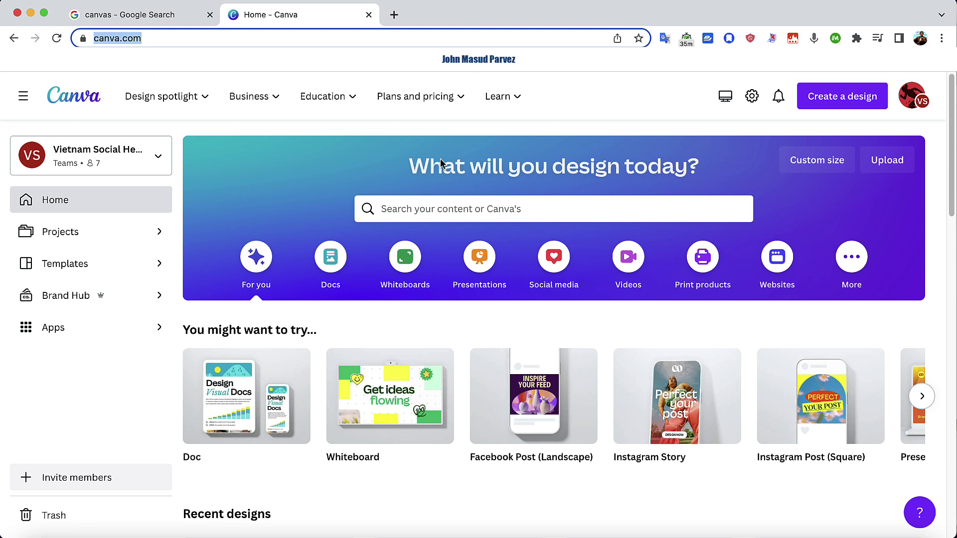
left_click(830, 98)
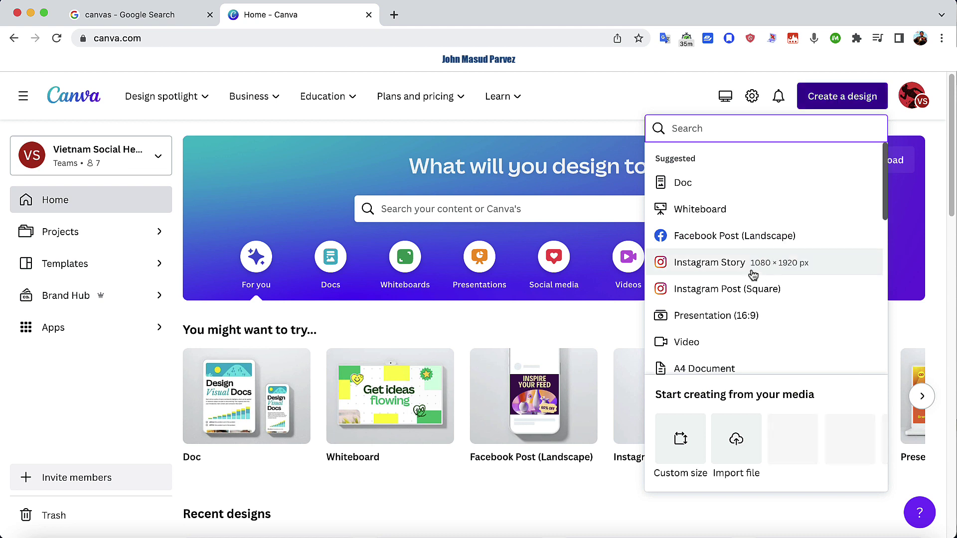
left_click(692, 342)
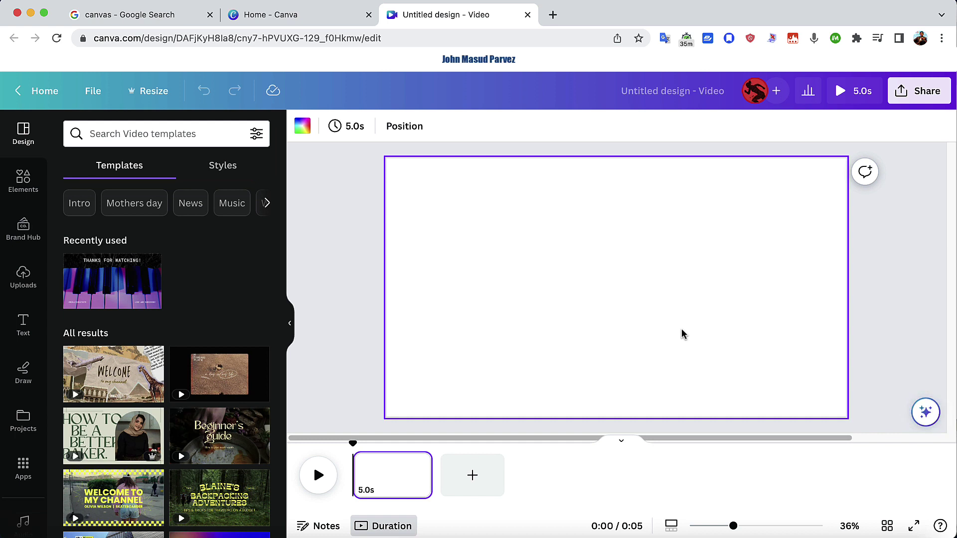
Step: Examine the video's resize options, including the custom width, height and available units
left_click(148, 99)
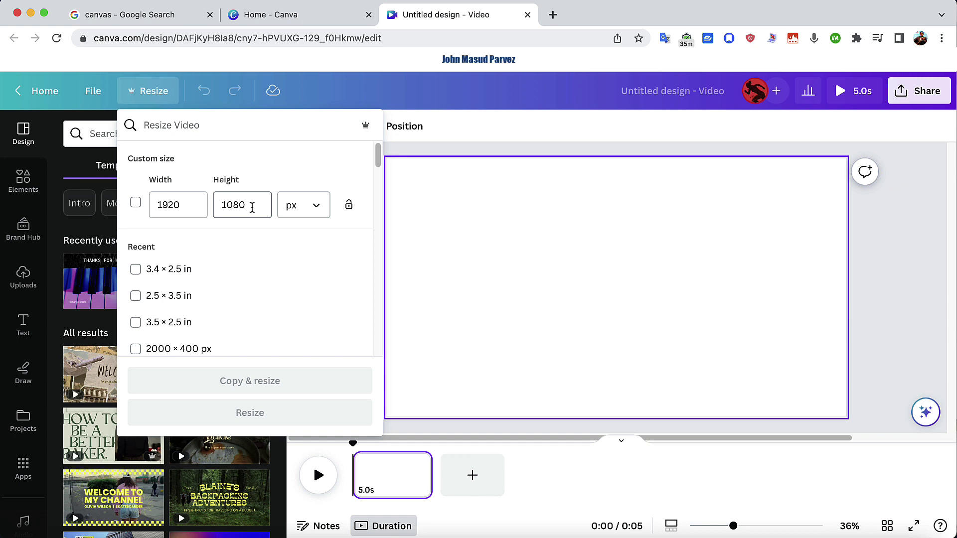
left_click(160, 205)
key("Left")
key("Left")
key("Left")
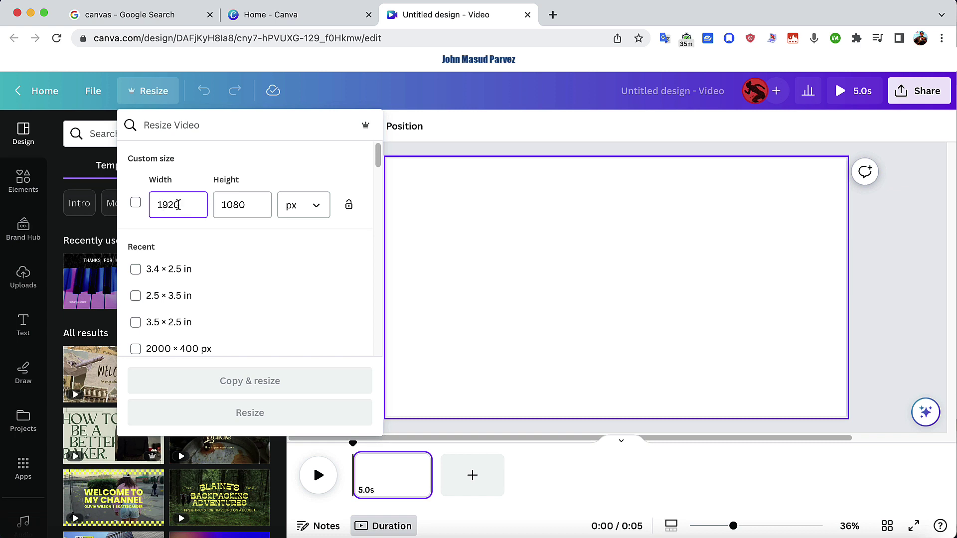
left_click(316, 207)
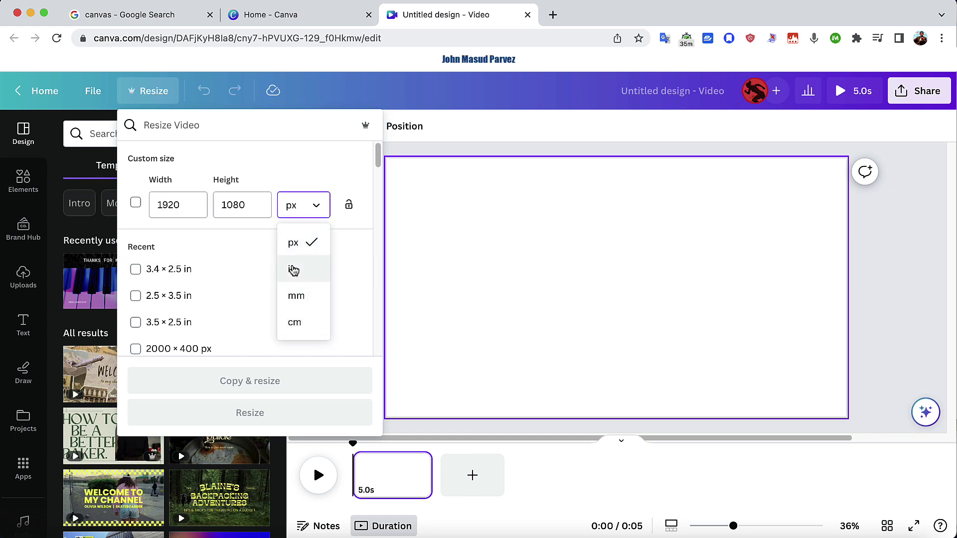
left_click(272, 258)
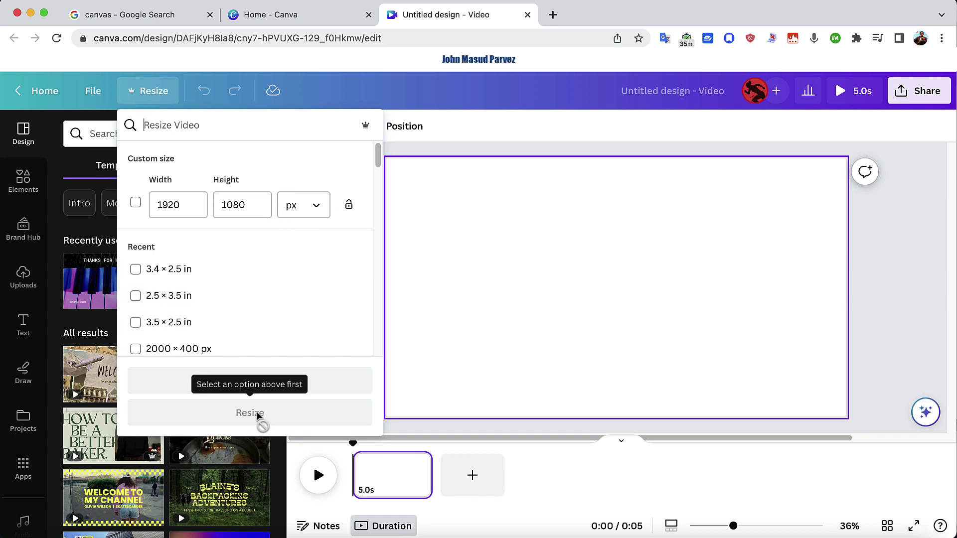
left_click(452, 102)
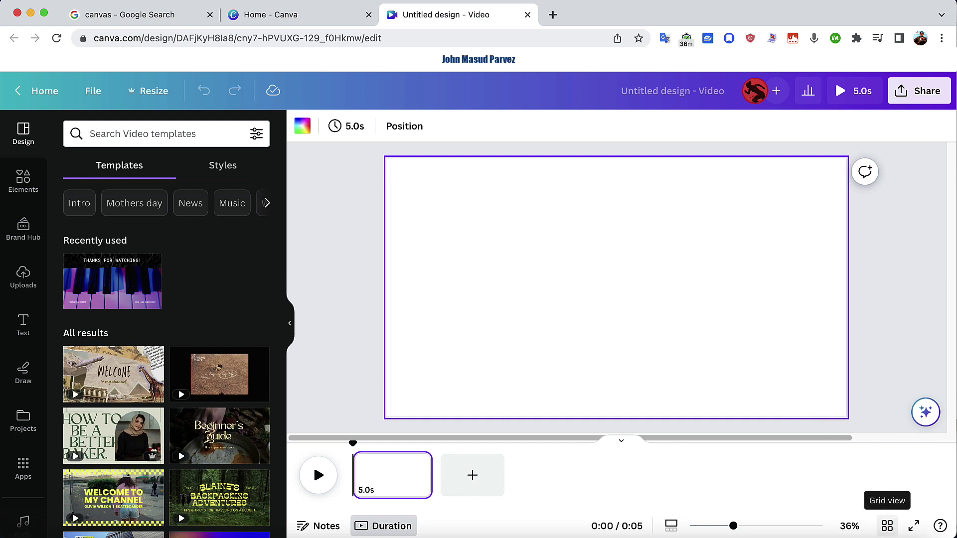
Step: Show the design's pages in grid view and add four blank pages after the first one
left_click(886, 525)
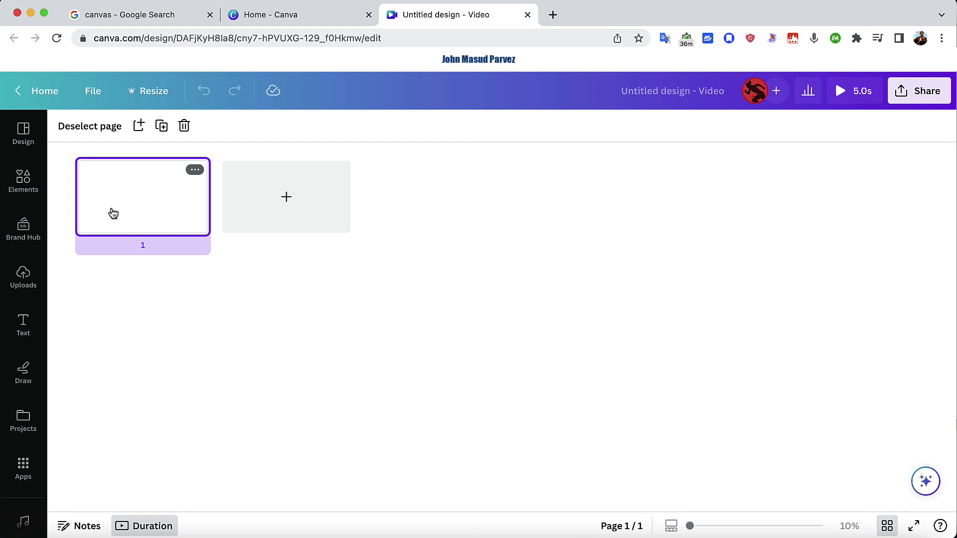
left_click(305, 197)
left_click(432, 195)
left_click(558, 200)
left_click(698, 207)
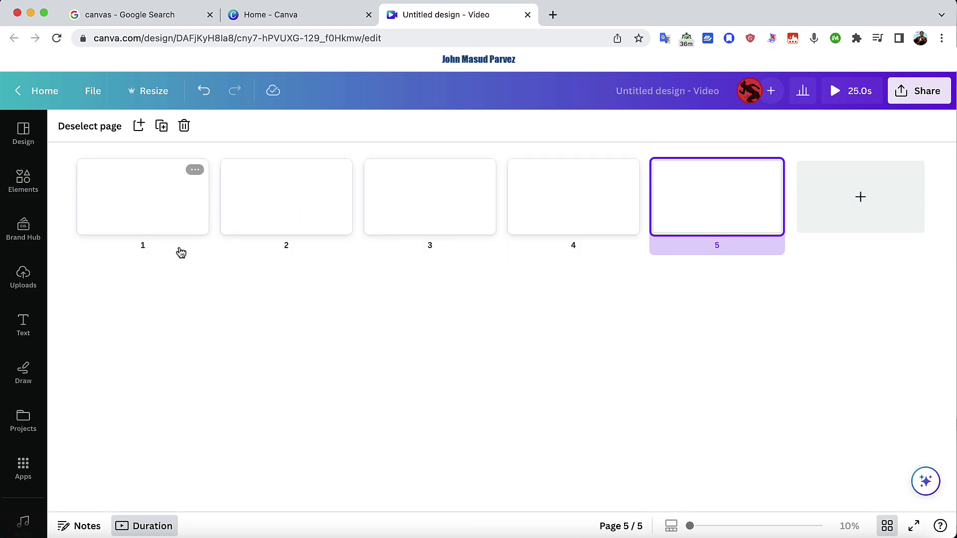
Step: Title page 1 "Hook" and page 2 "Intro"
left_click(146, 248)
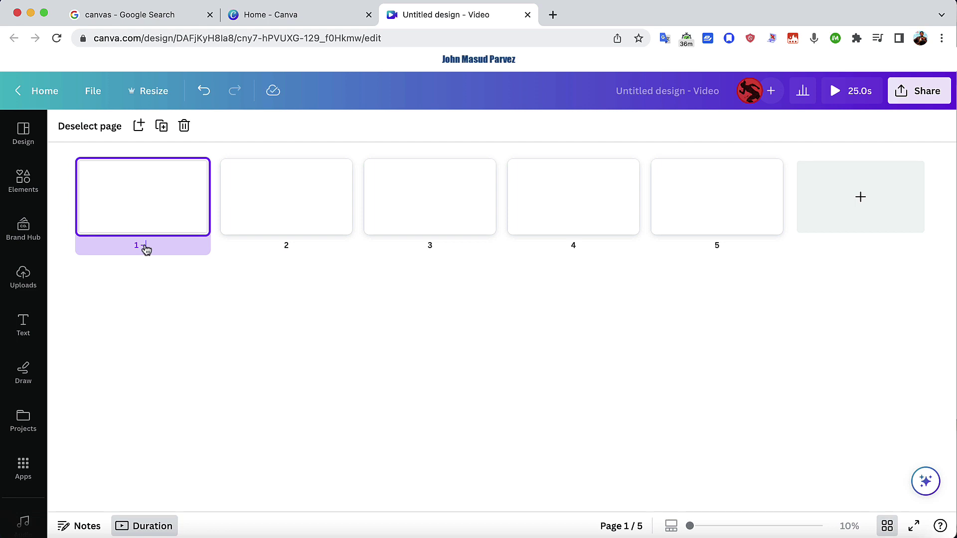
left_click(146, 249)
type("Hook")
left_click(295, 251)
type("Intro")
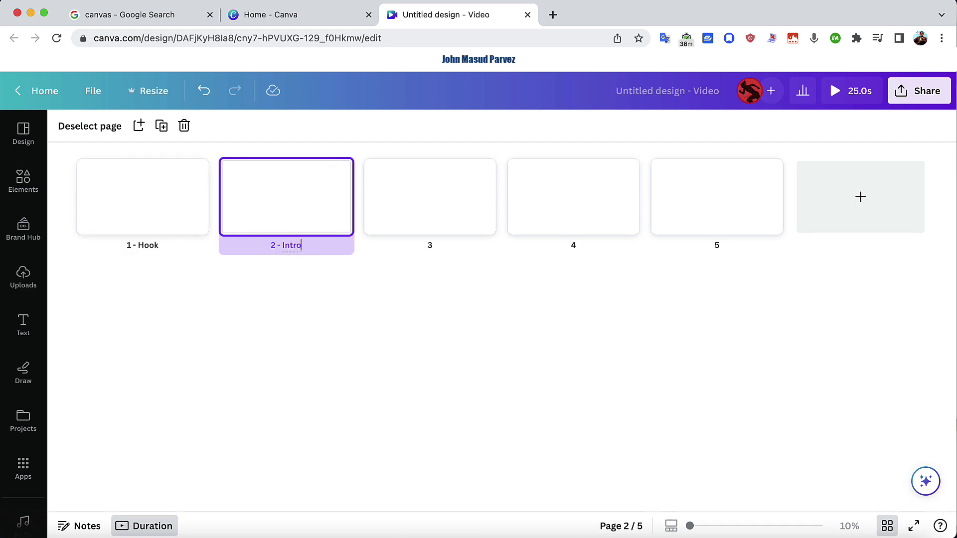
Step: Title pages 3, 4 and 5 "Tip 1", "Tip 2" and "Tip 3"
left_click(446, 246)
left_click(447, 247)
type("Tip 2")
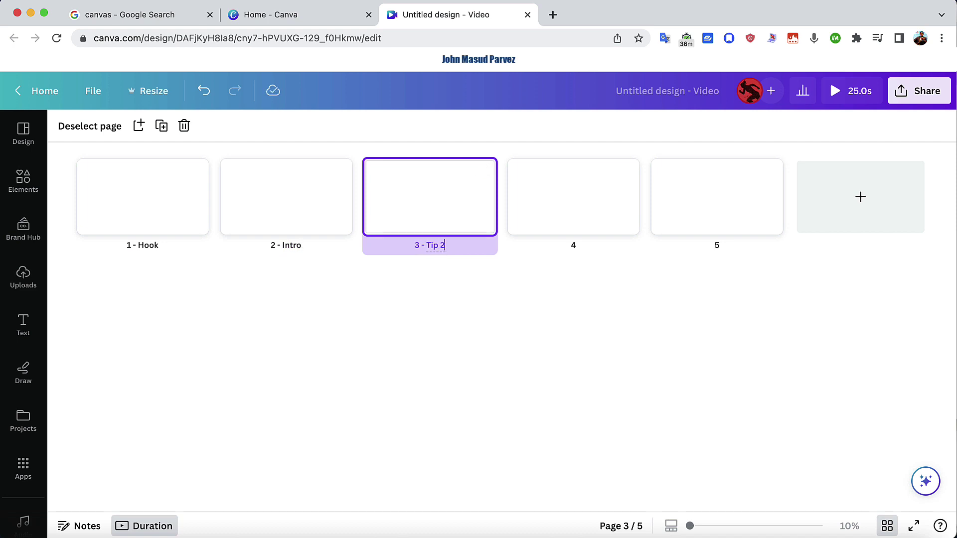
left_click(573, 248)
type("T")
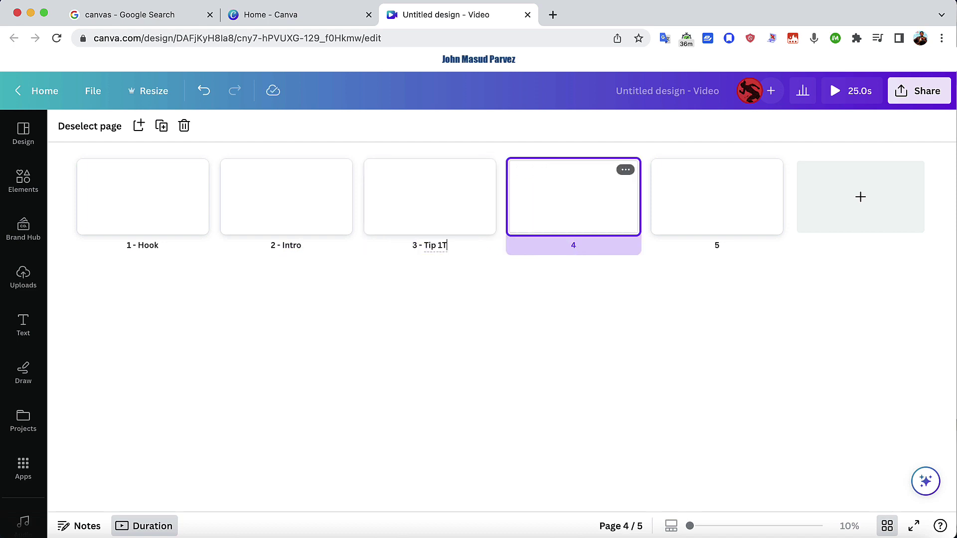
key("BackSpace")
left_click(583, 249)
type("Tip 2")
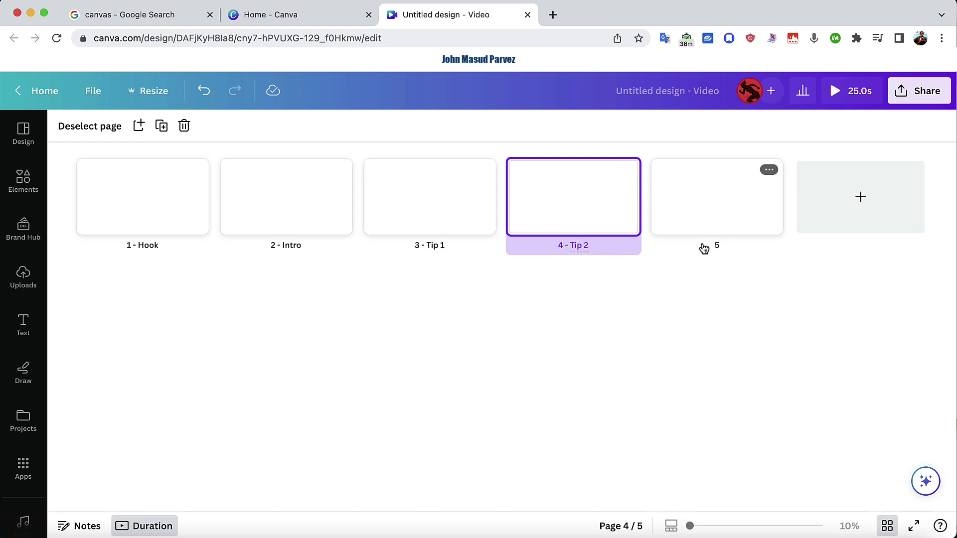
left_click(729, 247)
type("Tip 3")
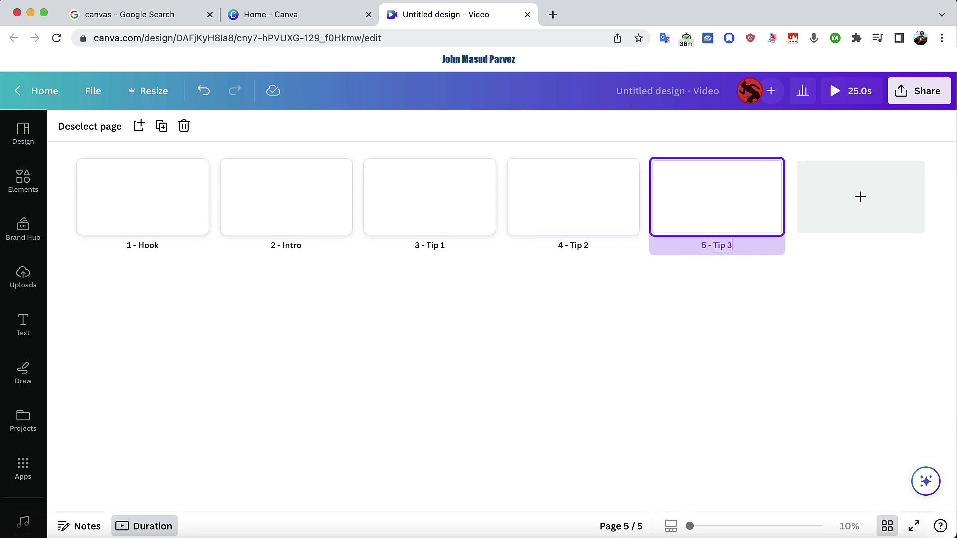
Step: Add a sixth page and title it "Ending template"
left_click(868, 214)
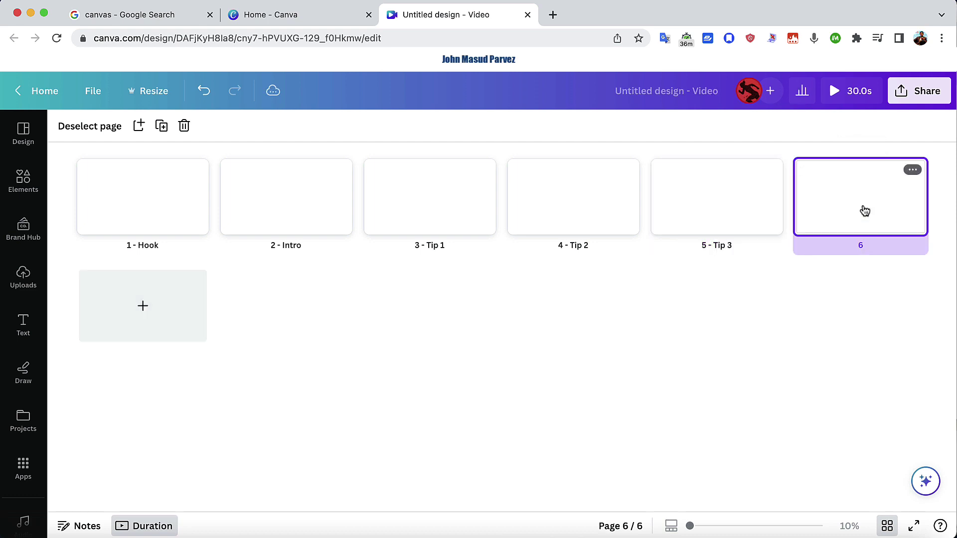
left_click(860, 247)
type("Ending template")
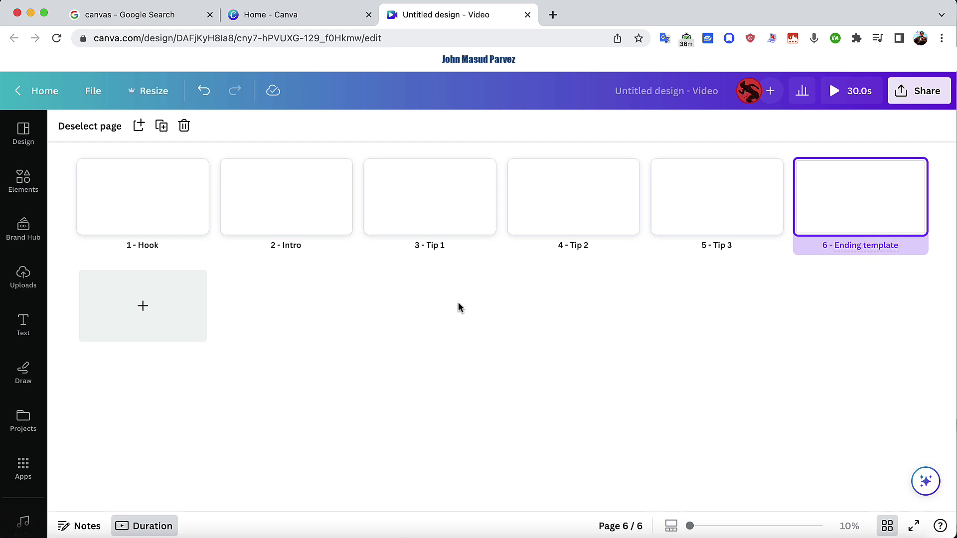
Step: Add another page titled "call for action" and move it in front of the "Ending template" page
left_click(145, 306)
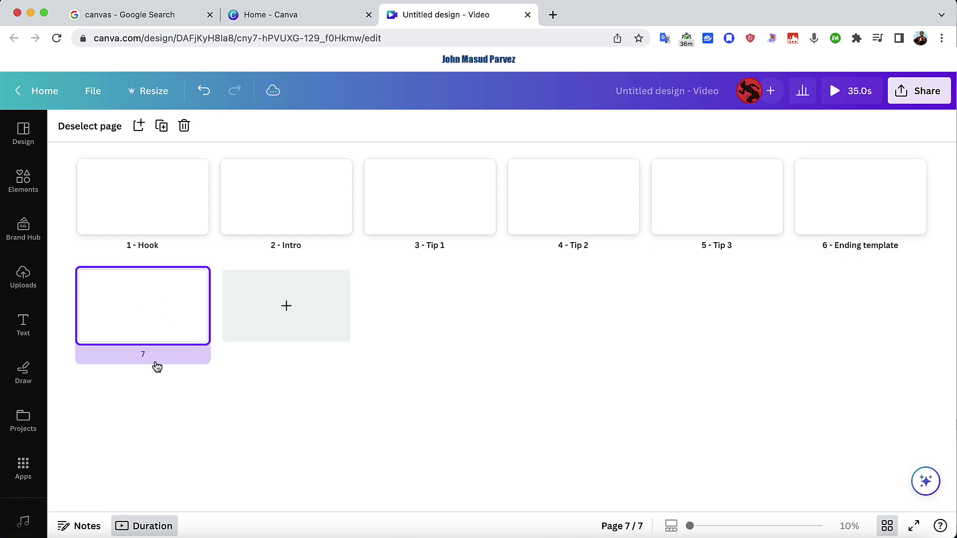
left_click(146, 355)
type("call for action")
key("Return")
left_click_drag(155, 318, 757, 220)
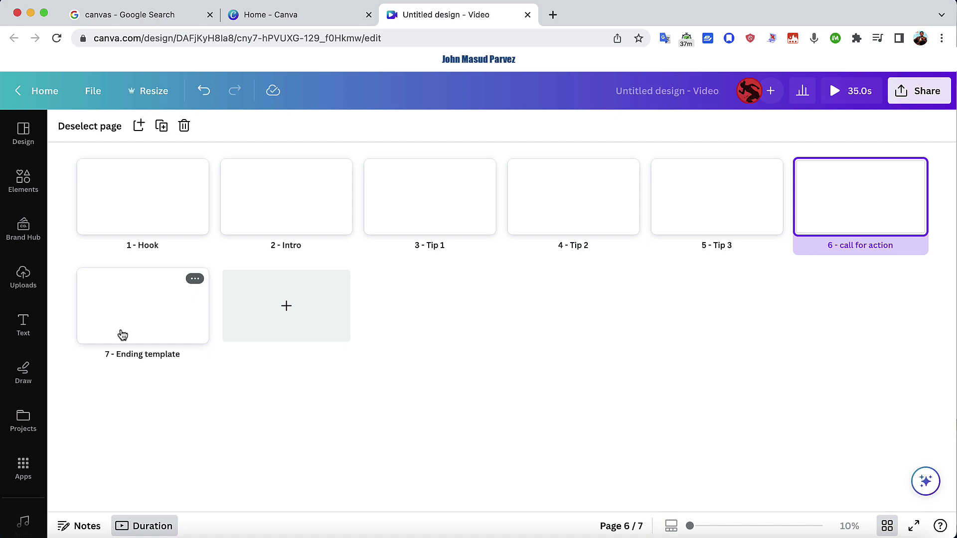
left_click_drag(603, 220, 442, 231)
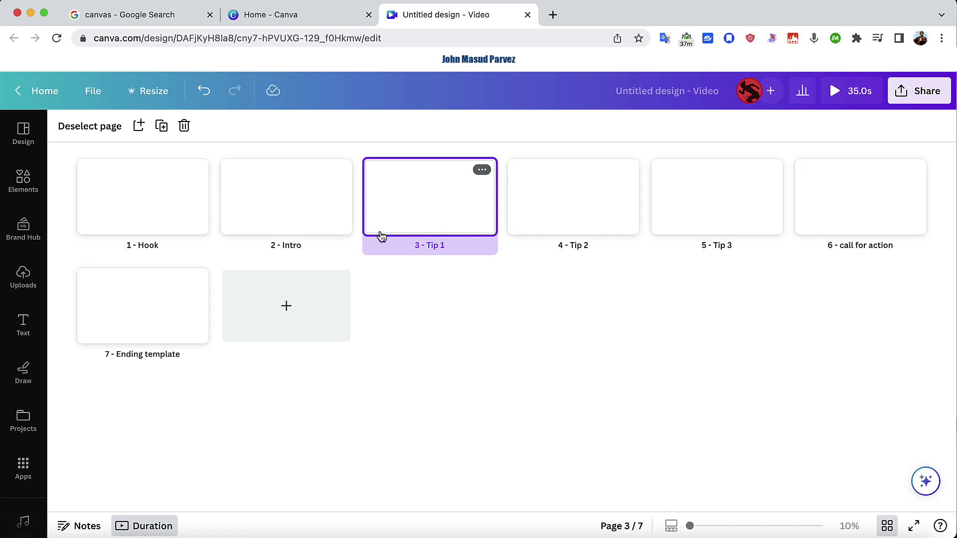
Step: Open the Intro page and enter the note "here I am write the script for the video segment"
left_click(303, 215)
double_click(303, 215)
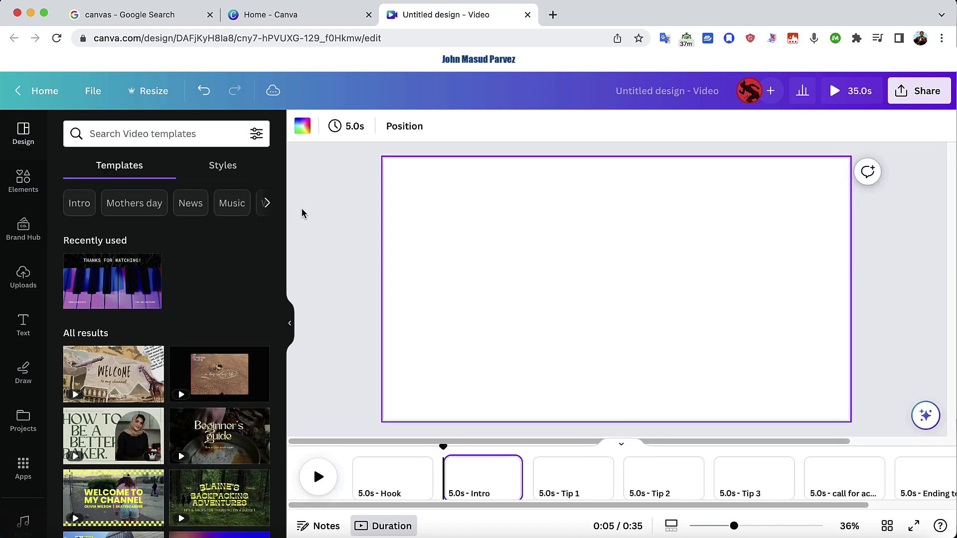
left_click(317, 527)
left_click(148, 190)
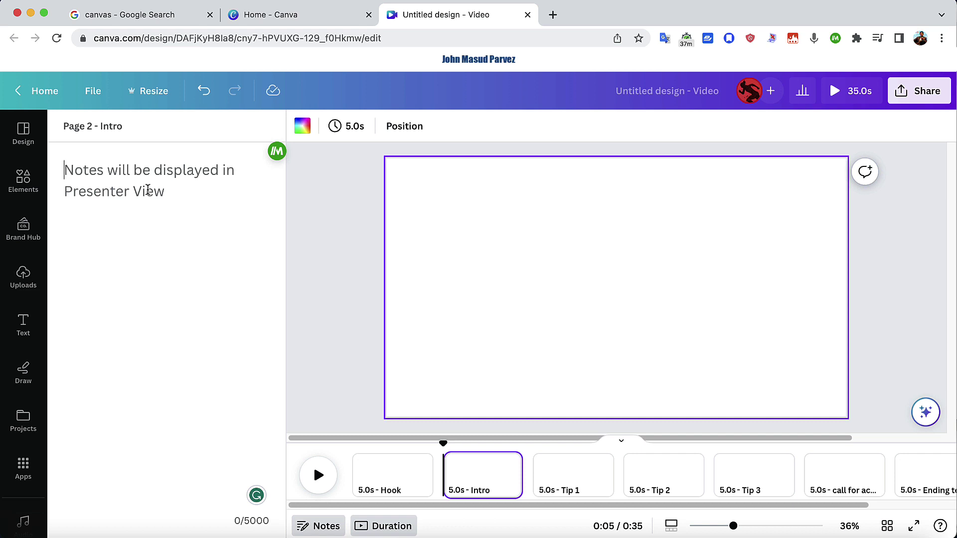
type("h")
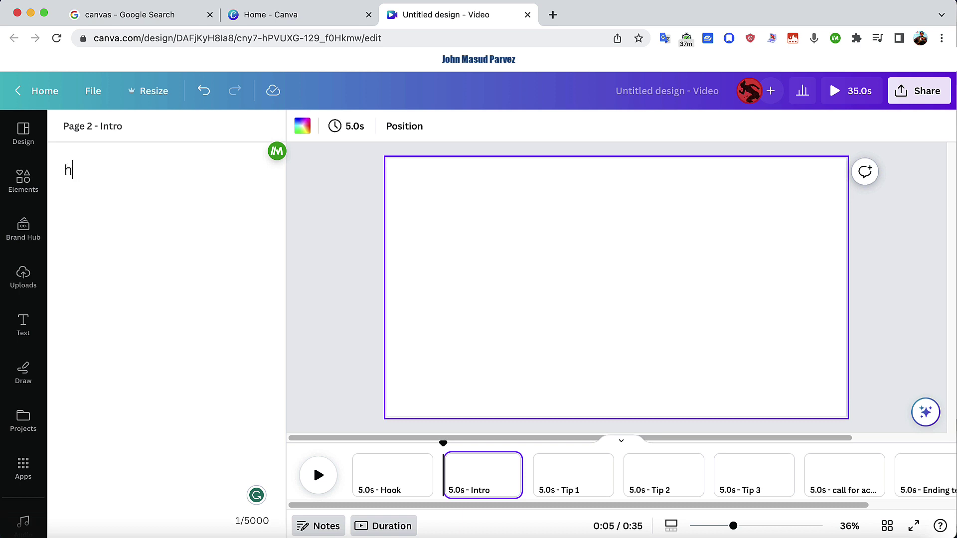
type("ere I am writing")
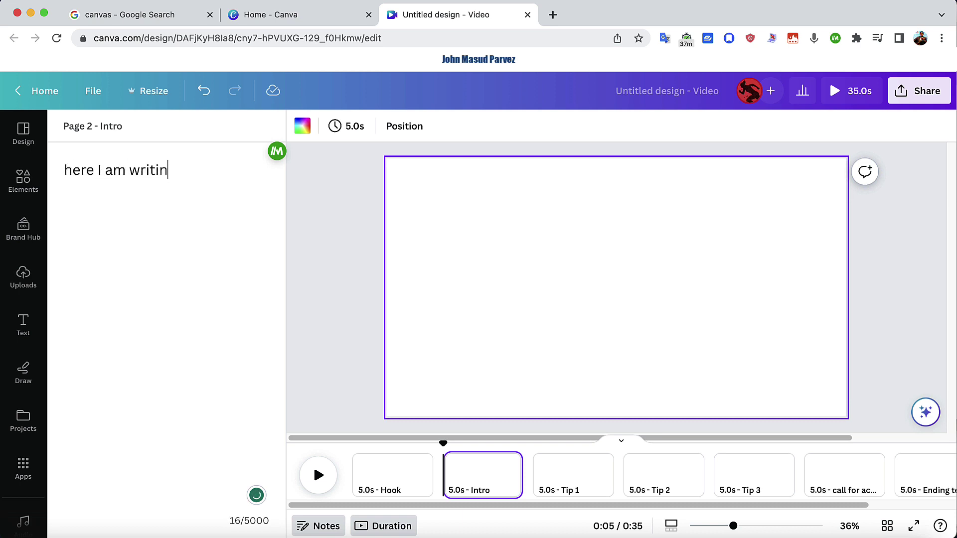
key("BackSpace")
key("BackSpace")
key("BackSpace")
type("e the script for the video")
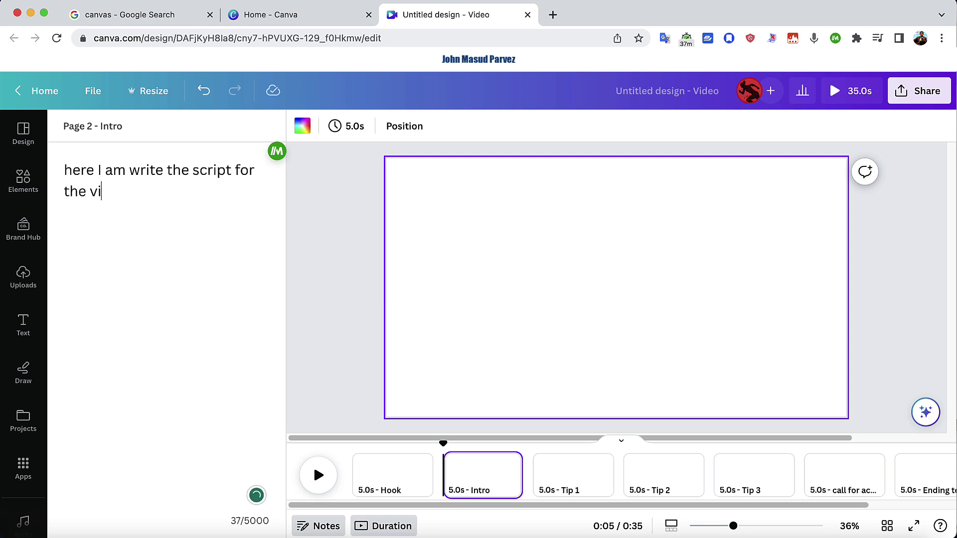
key("BackSpace")
key("BackSpace")
key("BackSpace")
key("BackSpace")
key("BackSpace")
type("ideo segment")
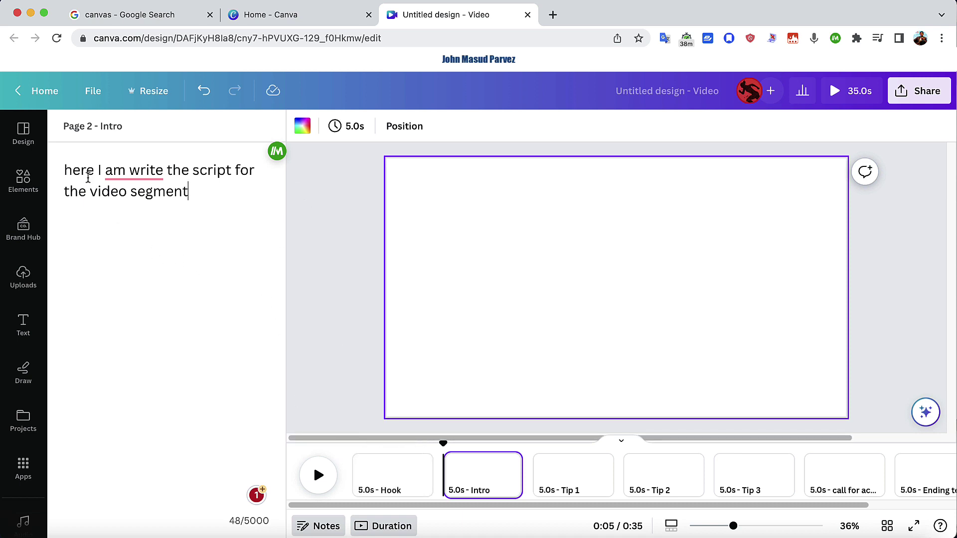
Step: Upload an MP4 video clip from the Downloads folder to the design's uploaded videos
left_click(27, 141)
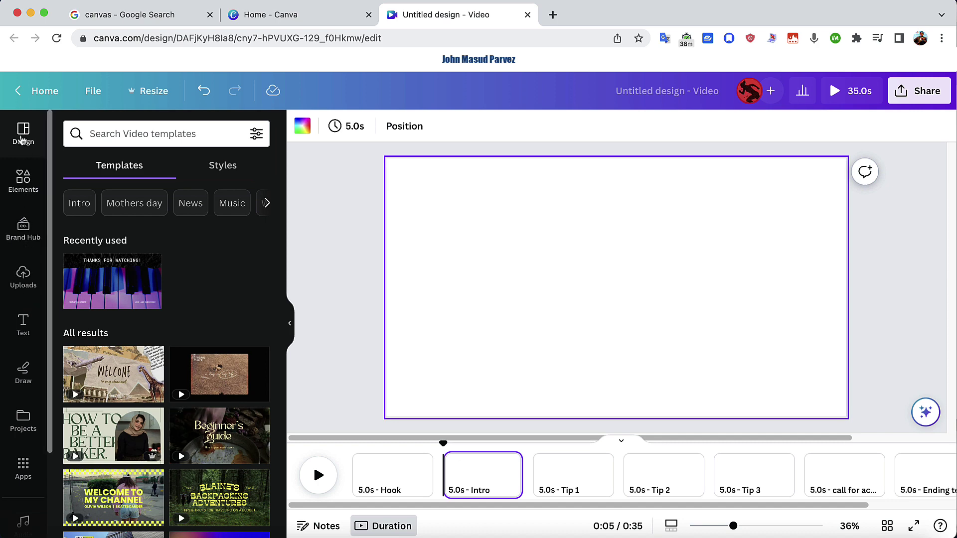
left_click(23, 282)
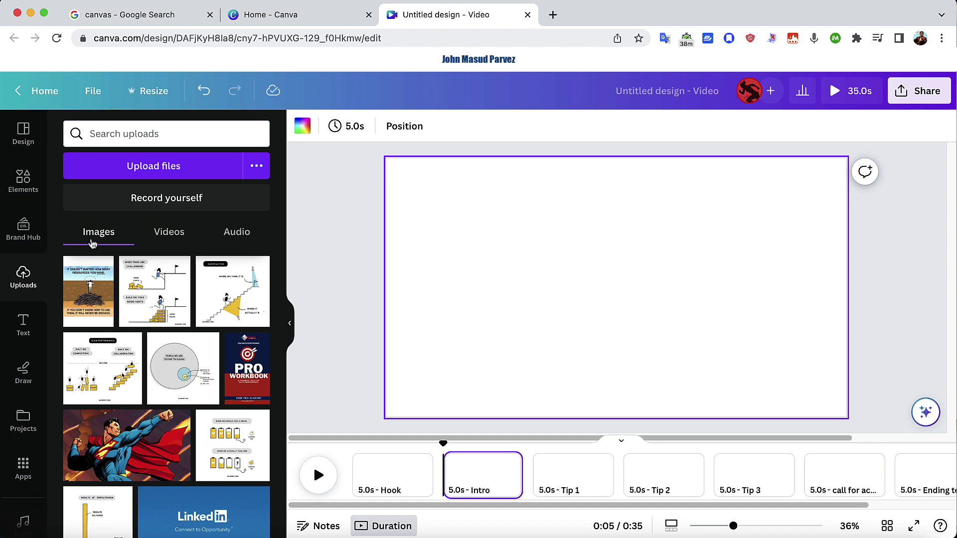
left_click(163, 234)
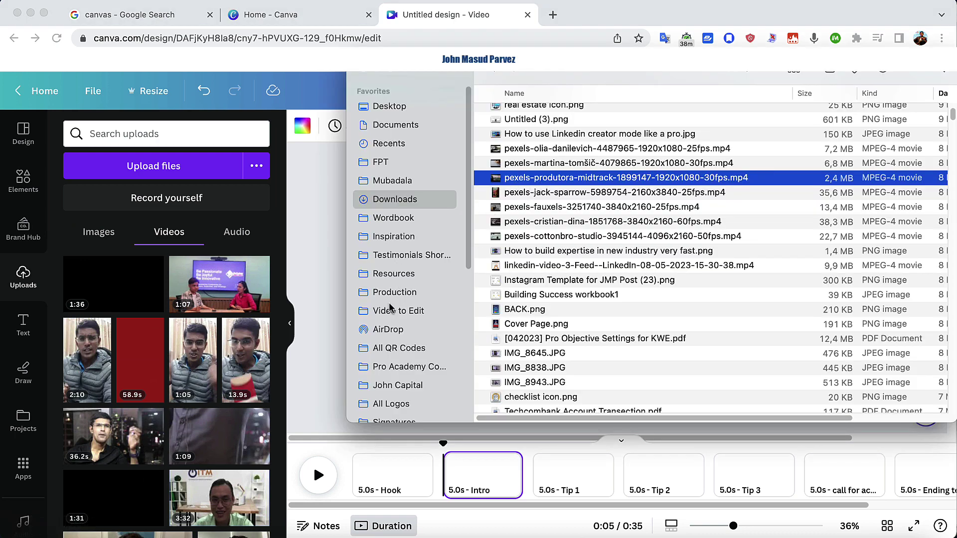
scroll(390, 308, "down", 4)
left_click_drag(558, 183, 129, 289)
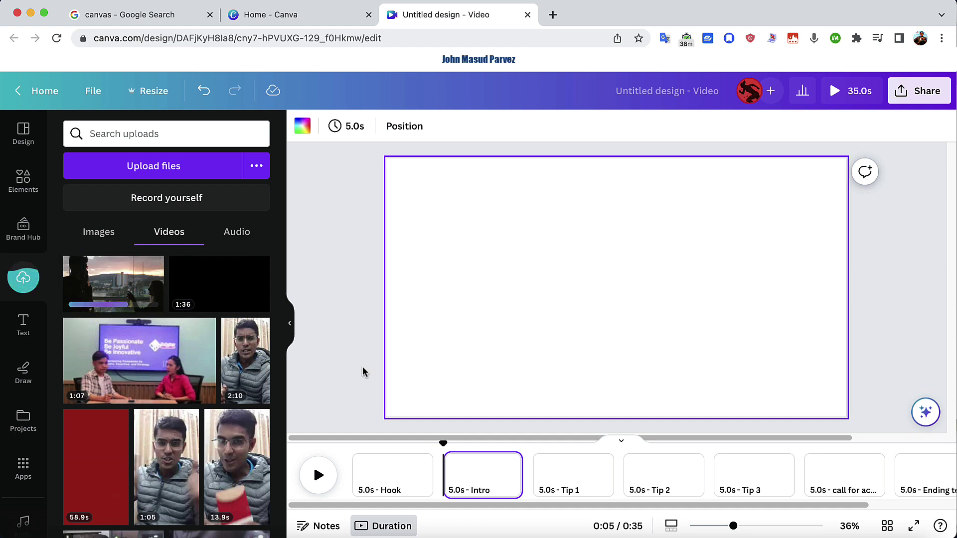
Step: Return to the grid view showing all of the video's pages
left_click(343, 350)
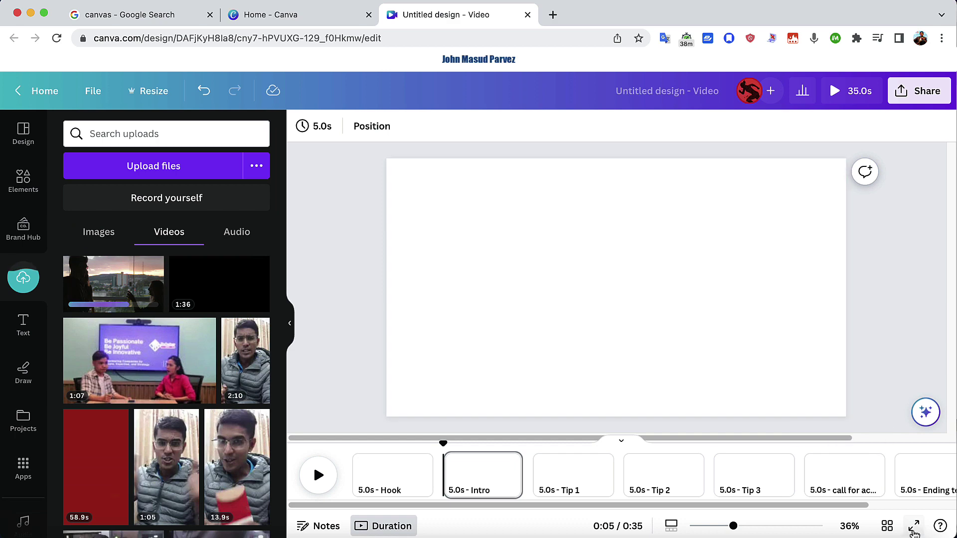
left_click(887, 526)
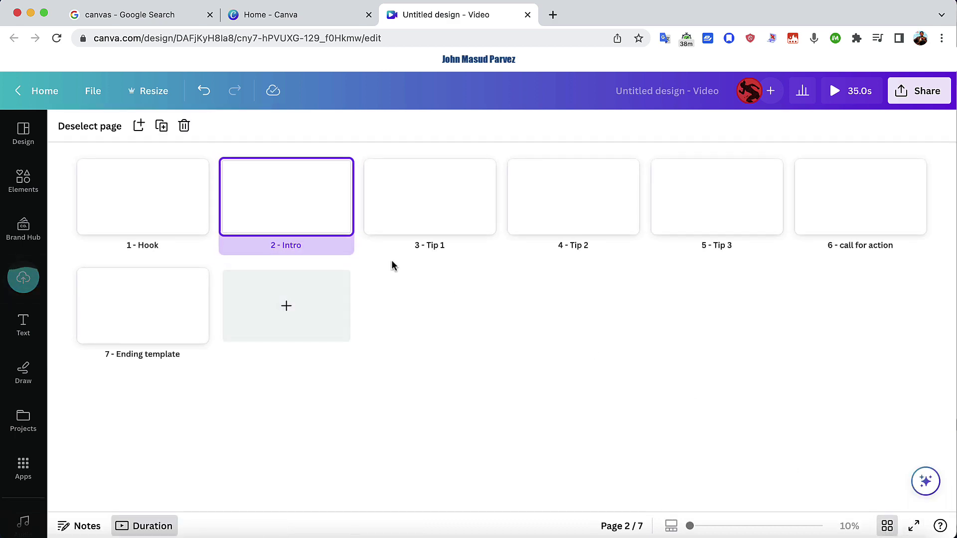
Step: Leave the grid view, place the 13:12 uploaded video on the Intro page and pause its playback
left_click(885, 527)
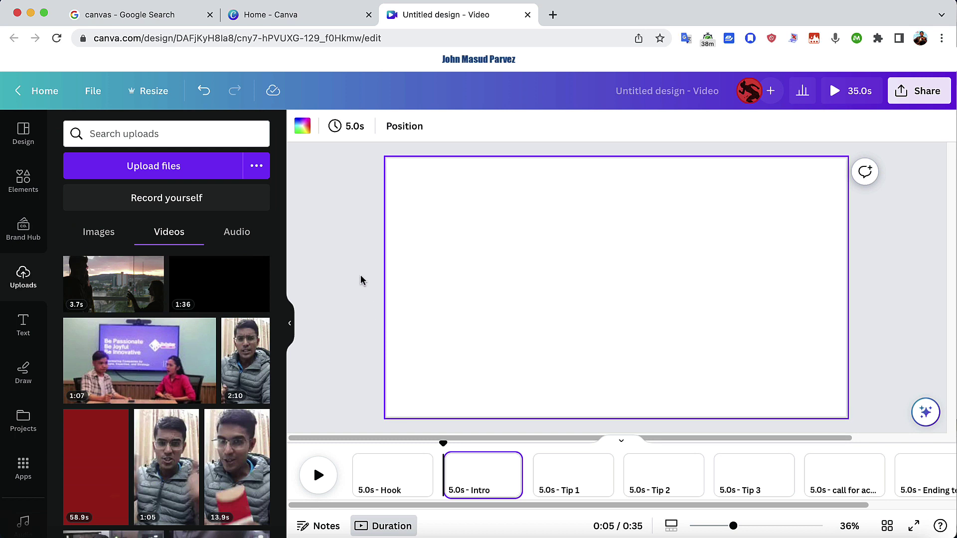
scroll(138, 354, "down", 10)
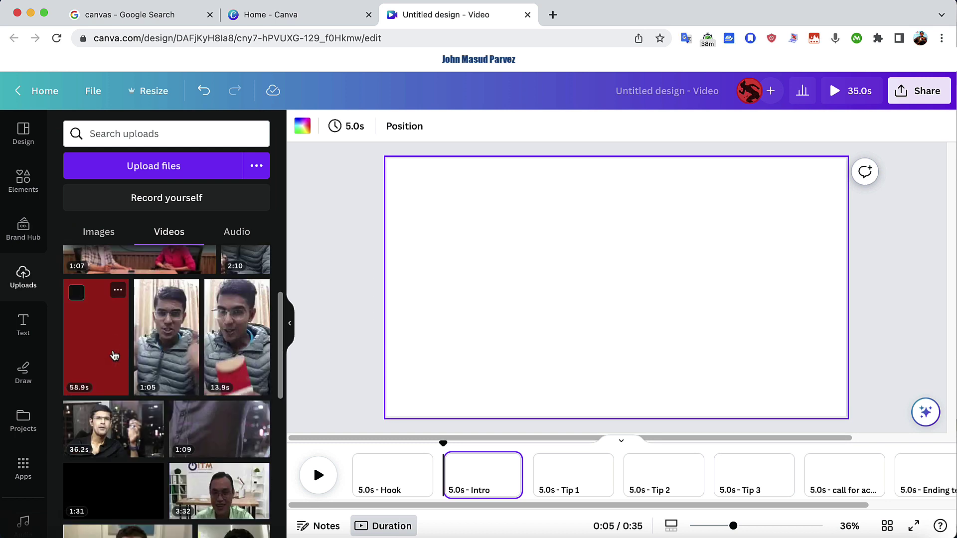
scroll(138, 353, "up", 2)
scroll(134, 349, "down", 4)
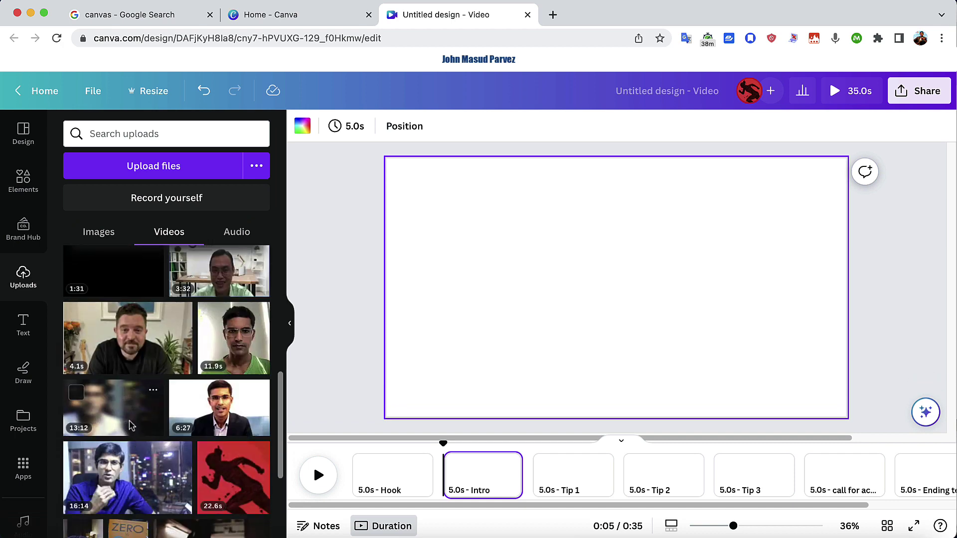
left_click_drag(101, 421, 456, 234)
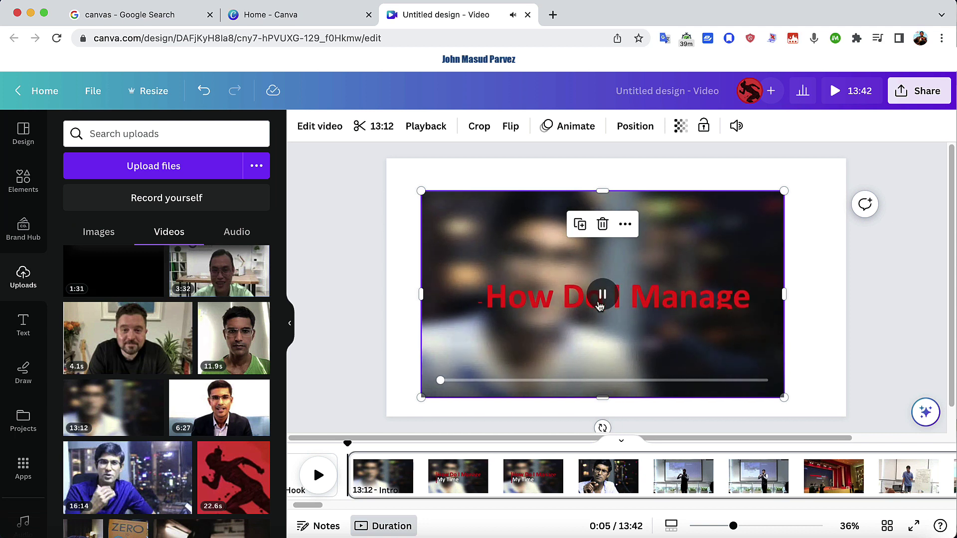
left_click(607, 296)
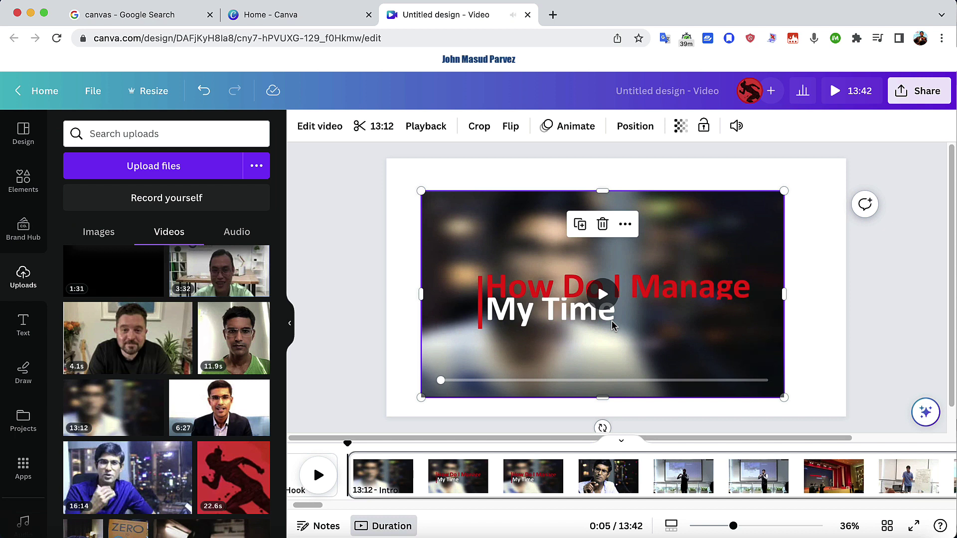
Step: Set the video as the Intro page's background and scrub the timeline to 1:00
mouse_move(641, 263)
left_mouse_down()
mouse_move(686, 262)
mouse_move(613, 239)
mouse_move(709, 250)
mouse_move(613, 236)
mouse_move(648, 254)
left_mouse_up()
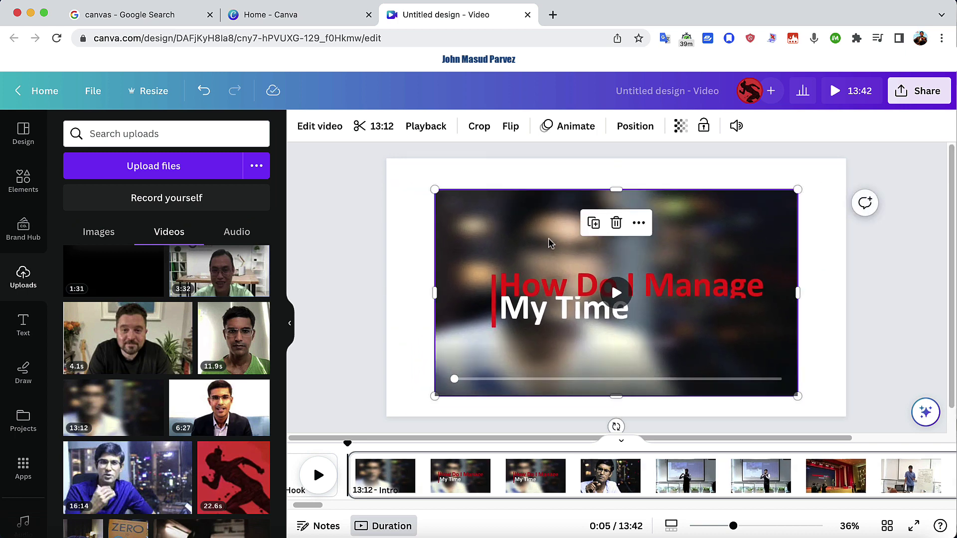
right_click(550, 244)
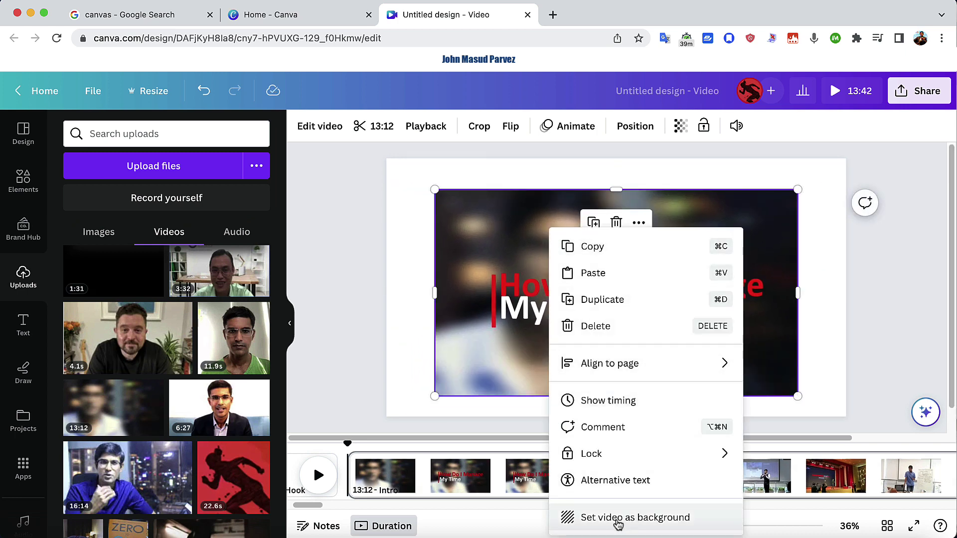
left_click(661, 525)
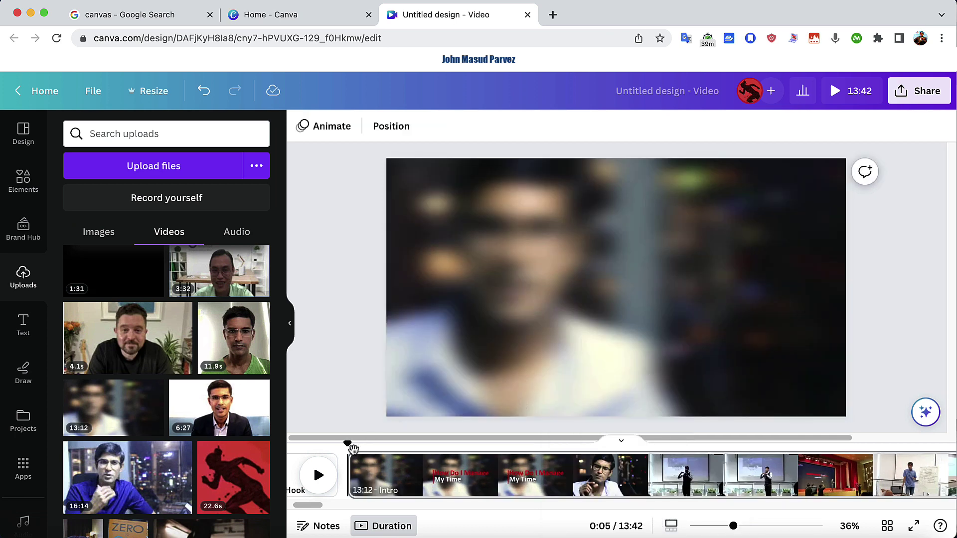
left_click_drag(348, 445, 866, 444)
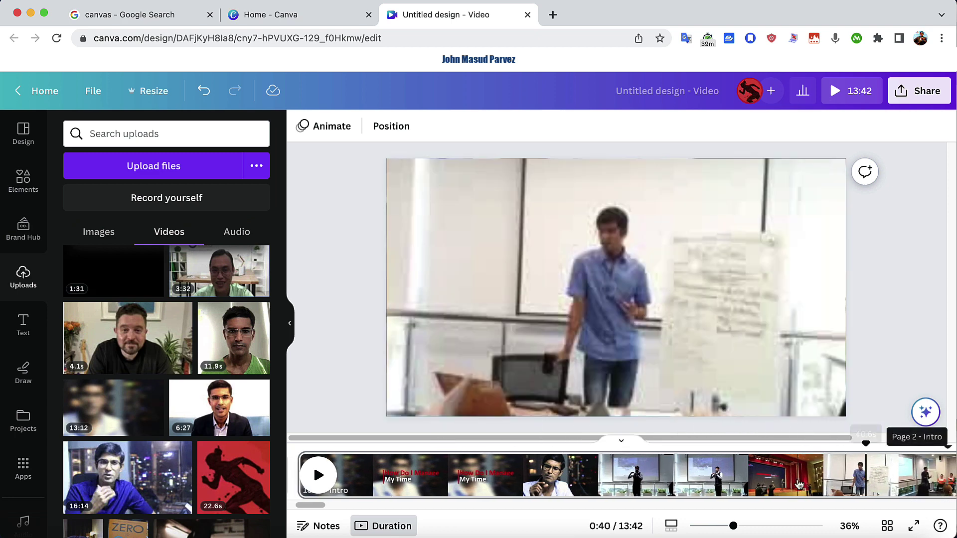
left_click_drag(375, 445, 725, 443)
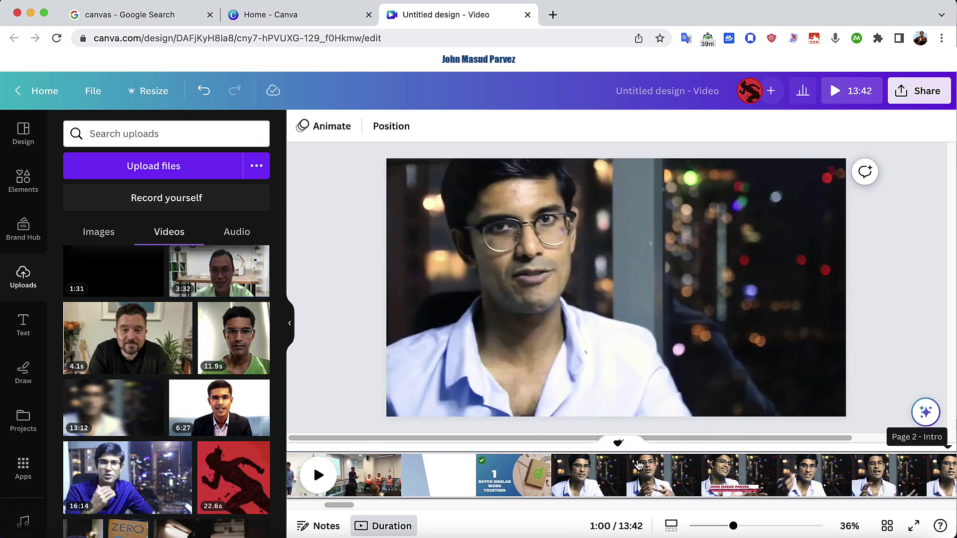
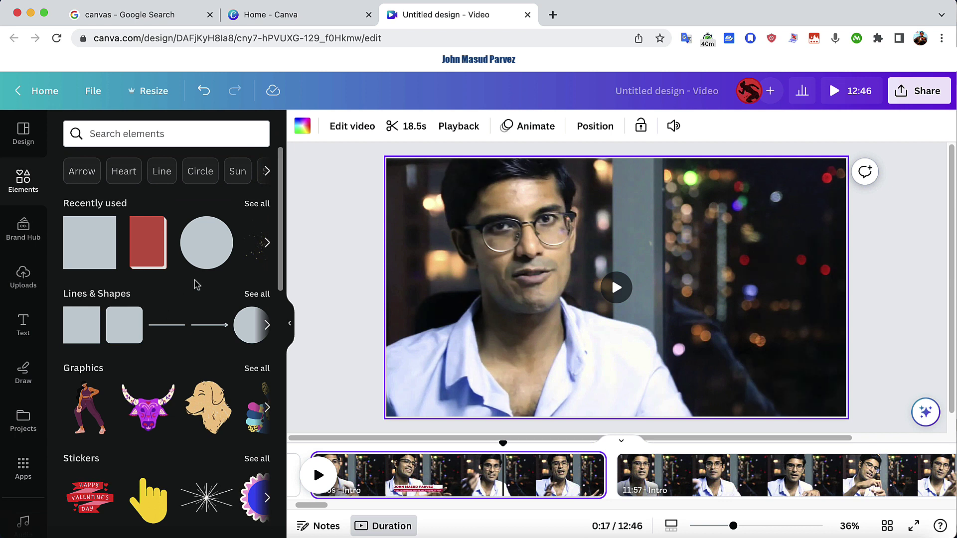
Step: Add a circle shape at the lower right of the 18.5 s Intro page and label it "Here"
left_click(204, 258)
left_click_drag(654, 246, 671, 250)
left_click_drag(624, 285, 779, 369)
double_click(780, 377)
type("Here")
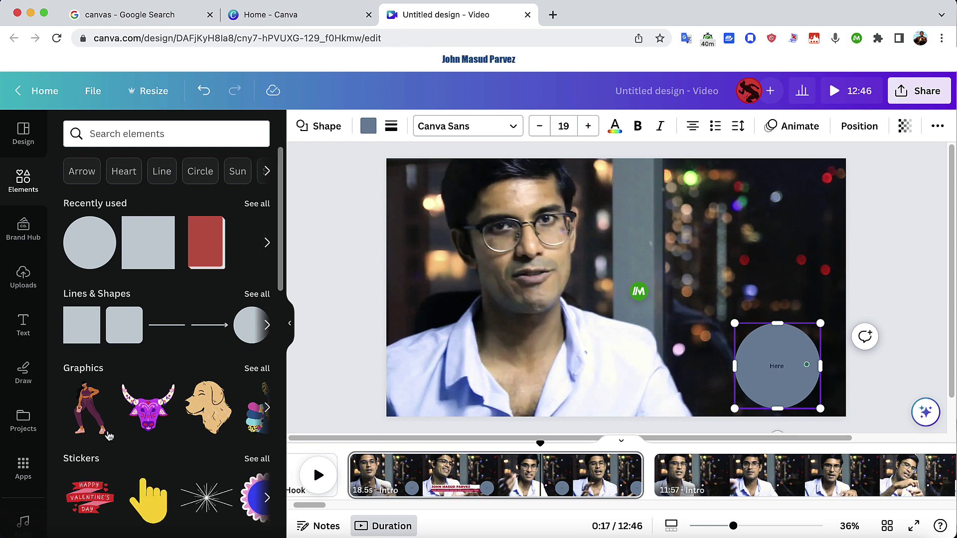
Step: Add the Happy Valentine's Day sticker, shrunk into the lower-left corner of the 18.5 s Intro page
scroll(107, 472, "down", 2)
left_click(88, 432)
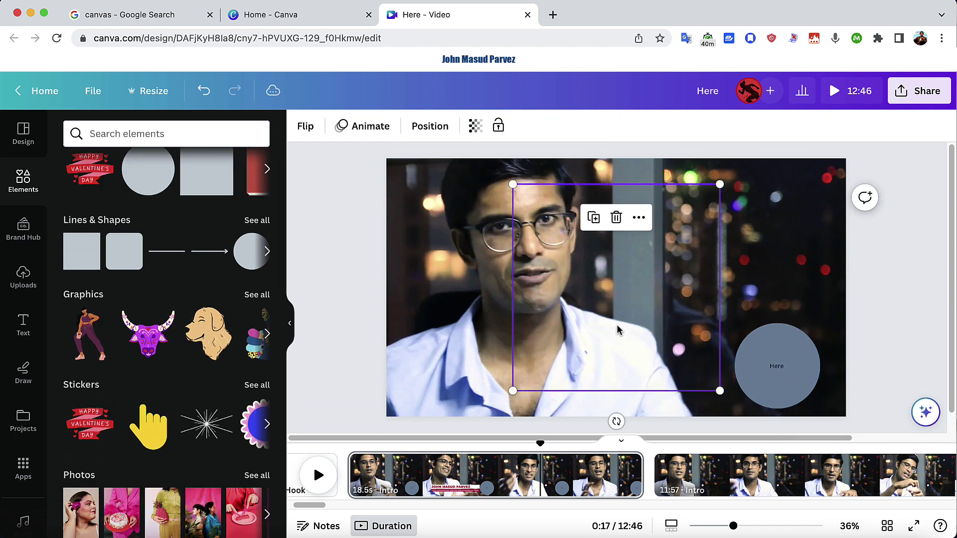
left_click_drag(720, 184, 429, 381)
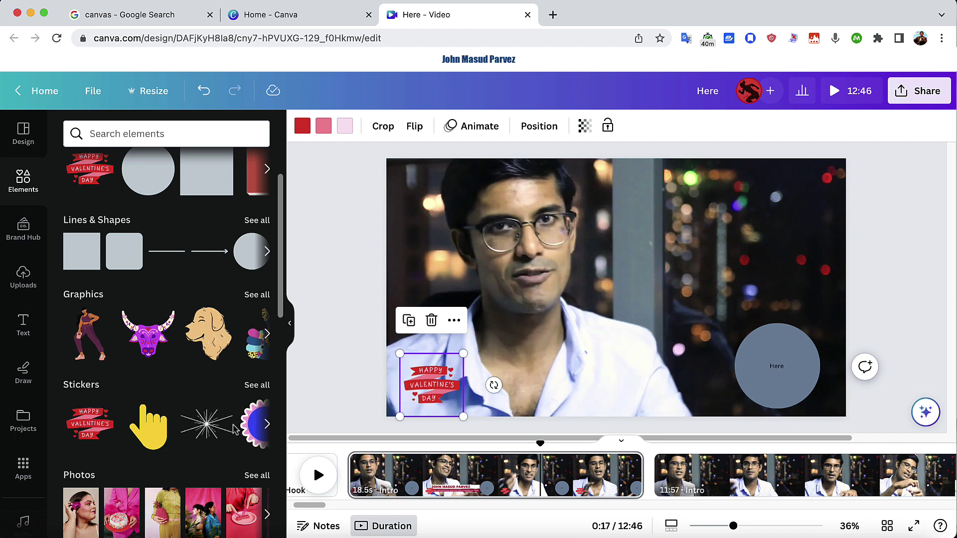
Step: Search the elements for "Share button" and place a small blue Share graphic beside the "Here" circle
scroll(239, 429, "right", 2)
scroll(177, 358, "right", 3)
scroll(177, 358, "right", 2)
scroll(190, 428, "right", 3)
scroll(177, 465, "down", 3)
scroll(177, 465, "down", 5)
scroll(181, 280, "up", 12)
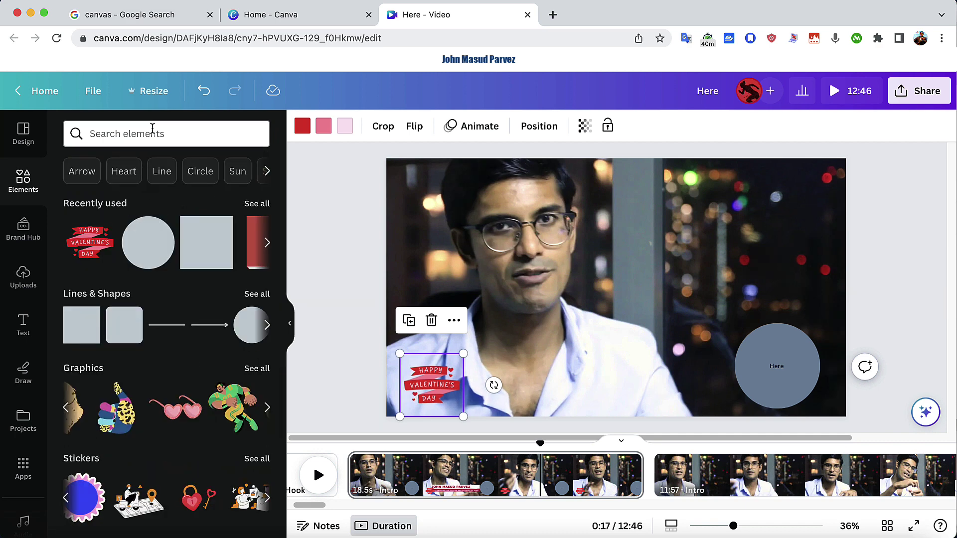
left_click(153, 131)
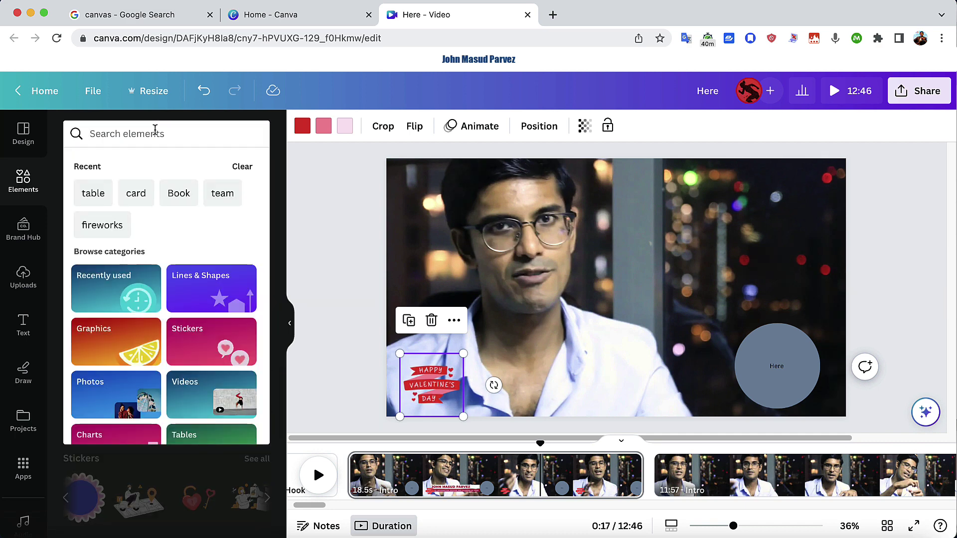
type("button")
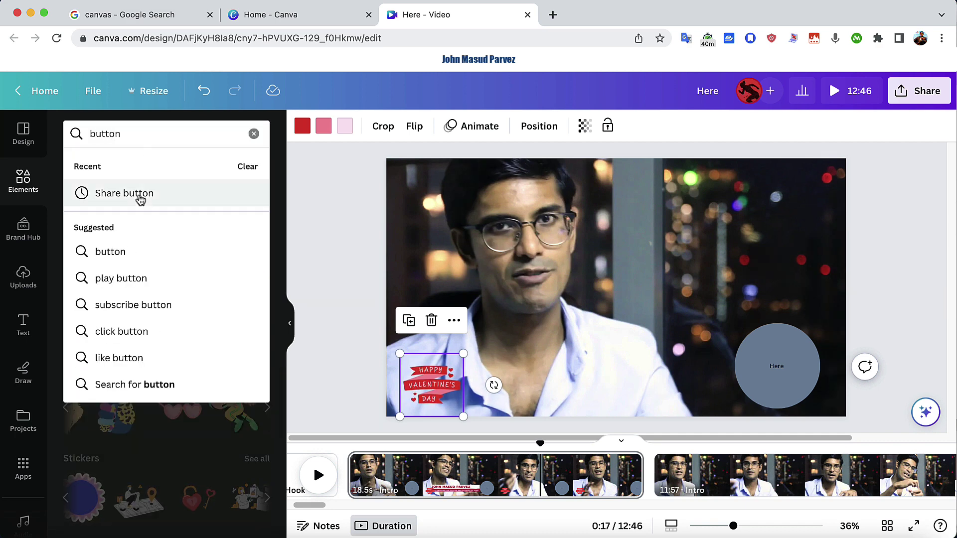
left_click(141, 199)
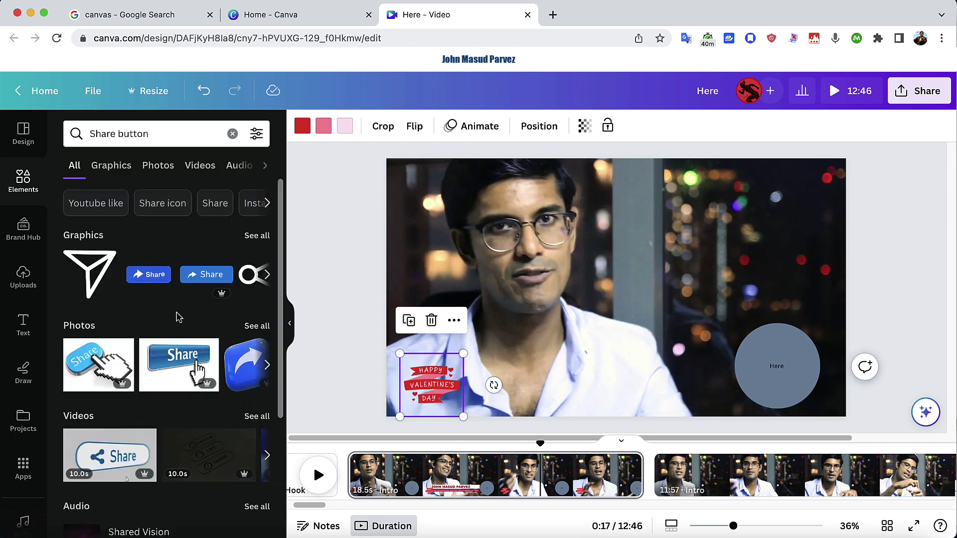
left_click(200, 281)
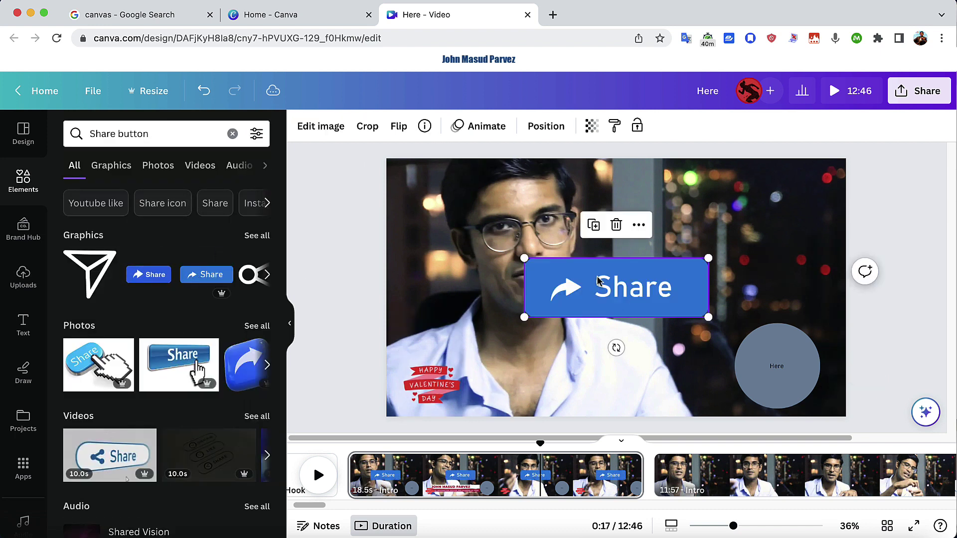
left_click_drag(709, 257, 663, 381)
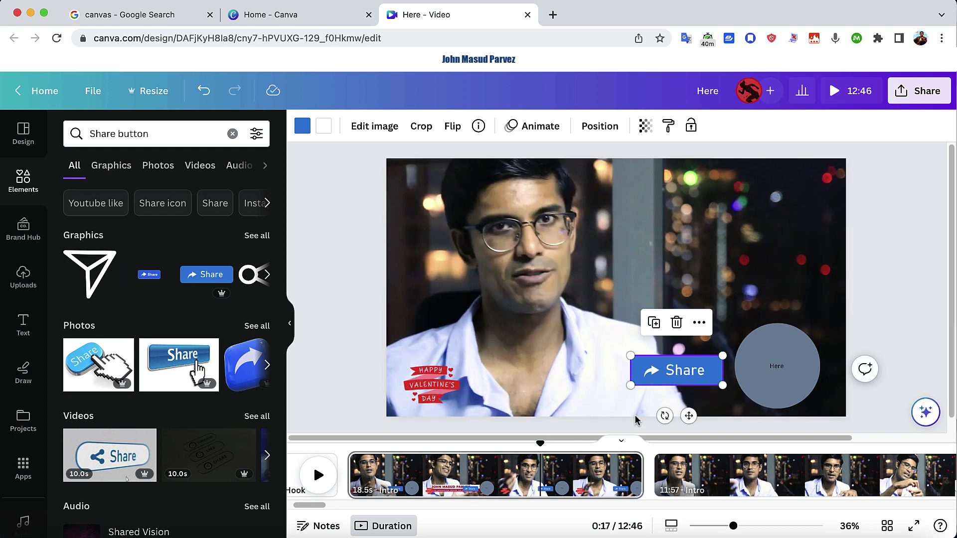
Step: Add the rounded Share graphic to the 11:57 Intro page, shrunk into its lower-left corner
scroll(632, 422, "right", 5)
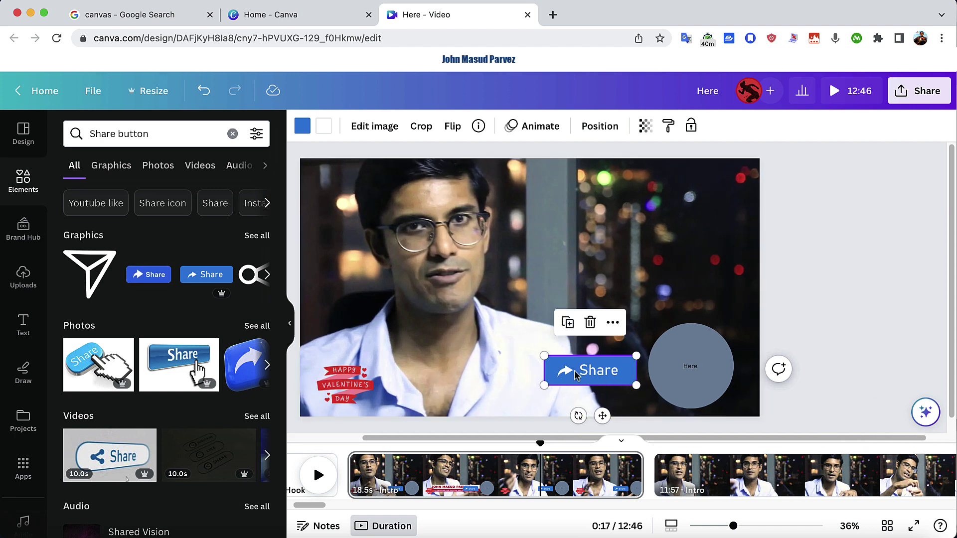
scroll(649, 463, "right", 10)
left_click(573, 473)
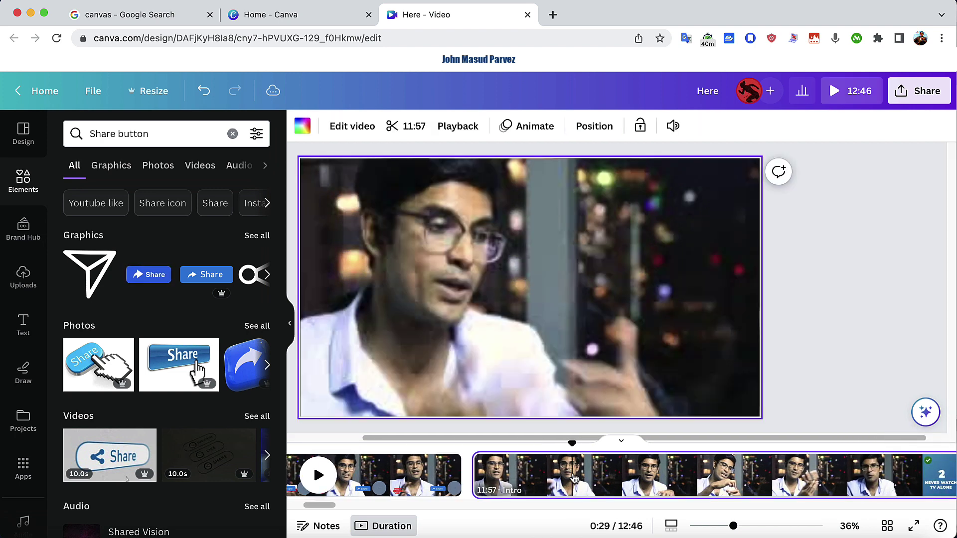
left_click(148, 277)
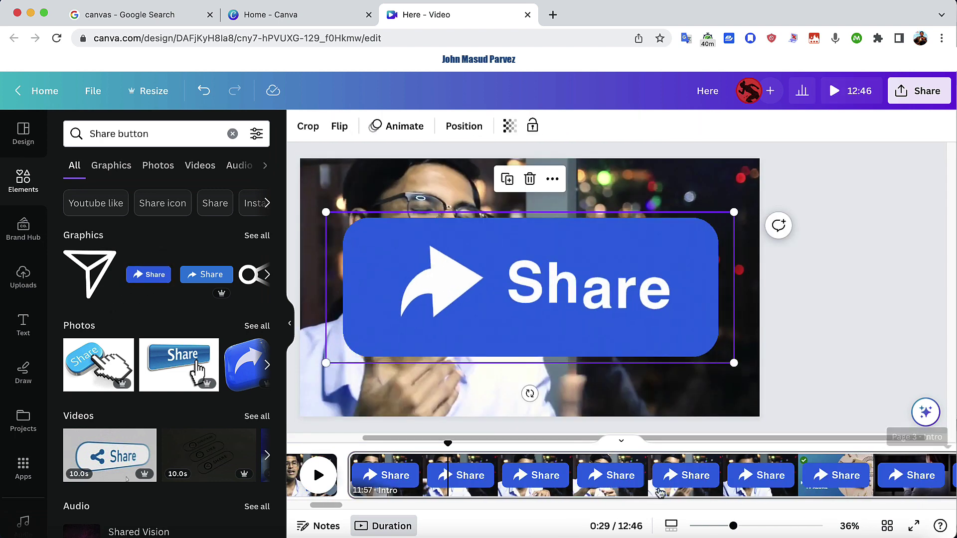
left_click_drag(733, 212, 348, 389)
Step: Split the 11:57 Intro page at the 0:29 playhead position
scroll(574, 494, "left", 2)
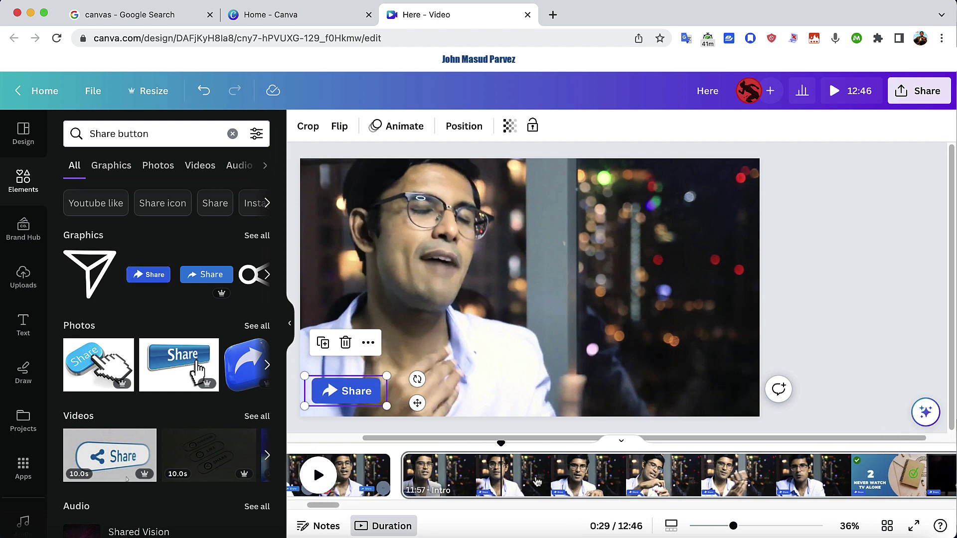
right_click(502, 472)
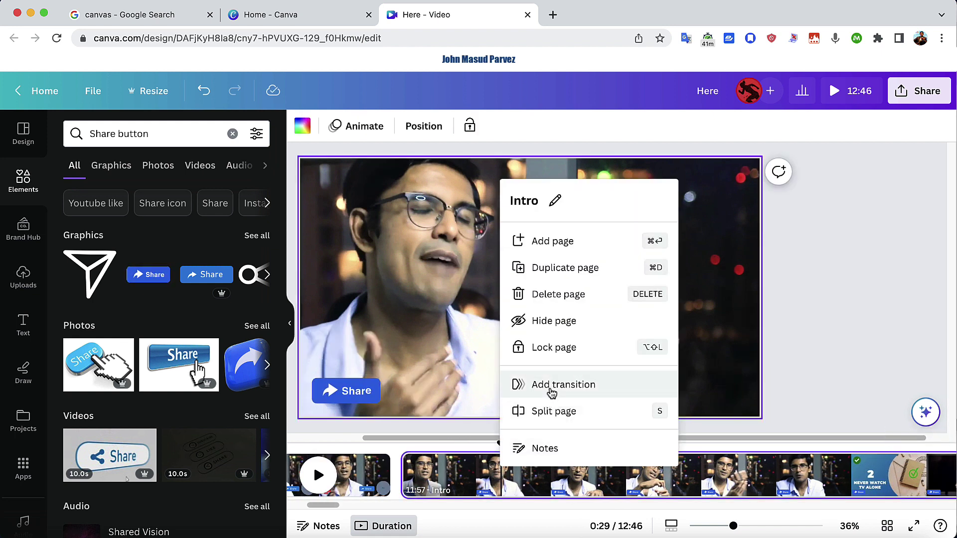
left_click(552, 412)
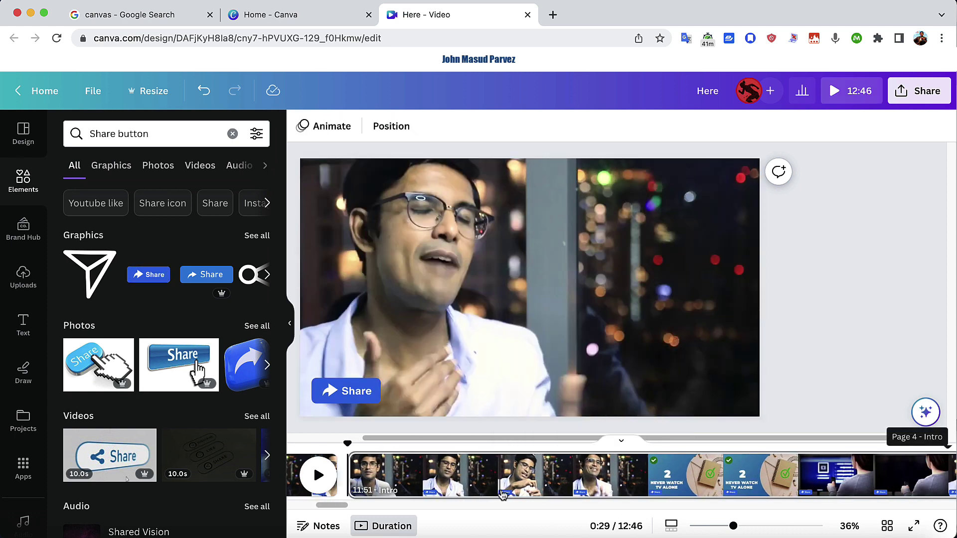
Step: Delete the Share graphic from the 11:51 Intro page that follows the split
left_click(657, 487)
left_click(344, 391)
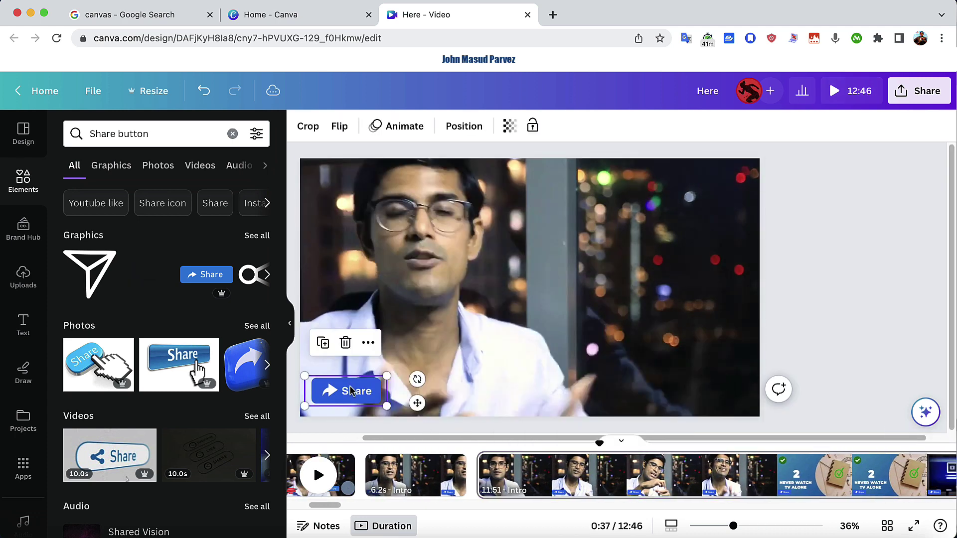
key("Delete")
scroll(922, 474, "left", 5)
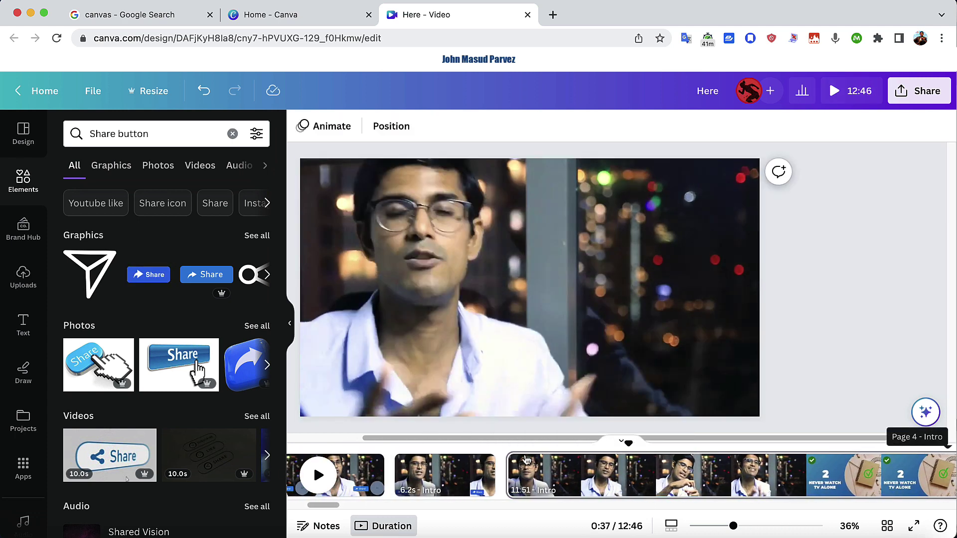
Step: Scrub from the 6.2 s Intro page across the split to 0:31 to check where the Share graphic shows
left_click(454, 480)
scroll(498, 464, "left", 2)
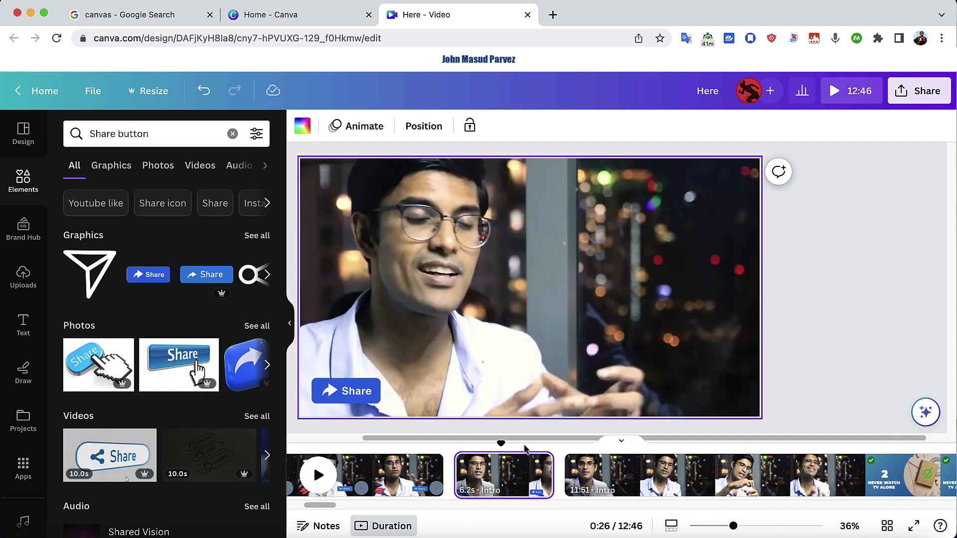
left_click_drag(499, 443, 589, 454)
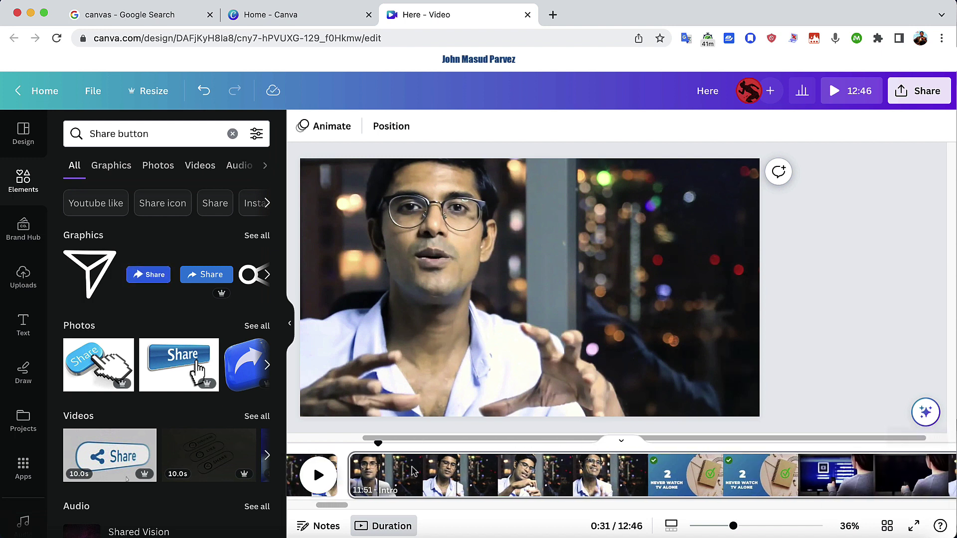
Step: Add the paper-plane share graphic to the 11:51 Intro page, slightly reduced and placed at its lower right
left_click(103, 286)
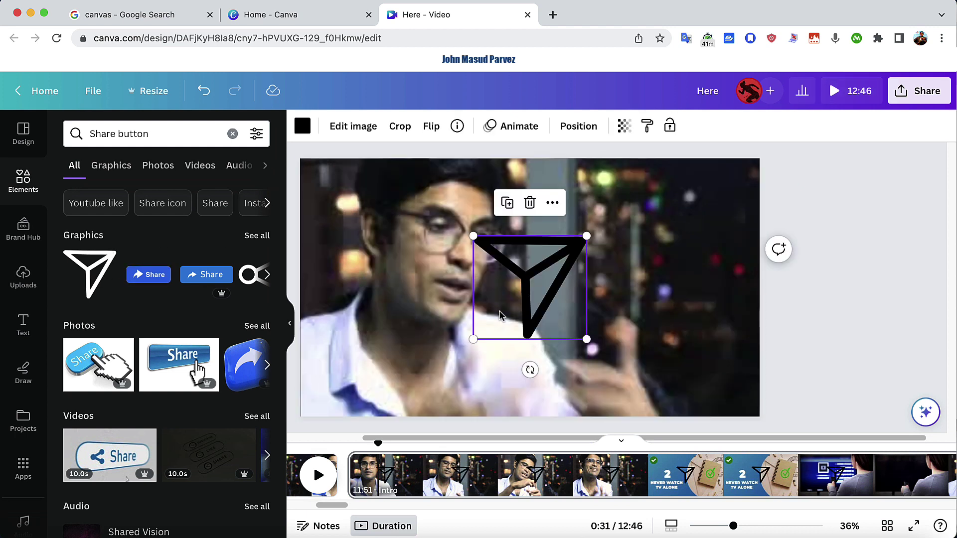
left_click_drag(575, 327, 554, 308)
left_click_drag(520, 278, 669, 359)
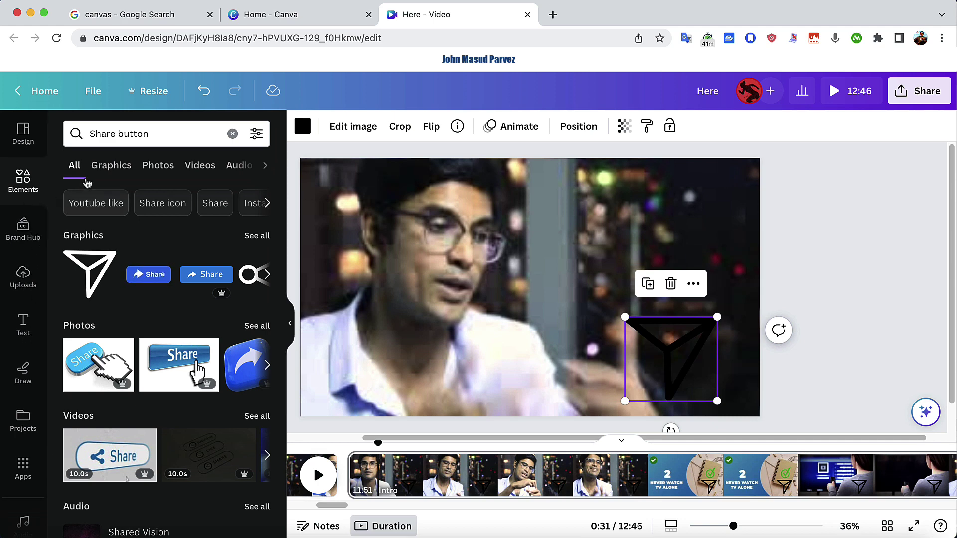
Step: Add the uploaded "PRO WORKBOOK" image as a small picture in the upper-right corner of the 11:51 Intro page
left_click(21, 277)
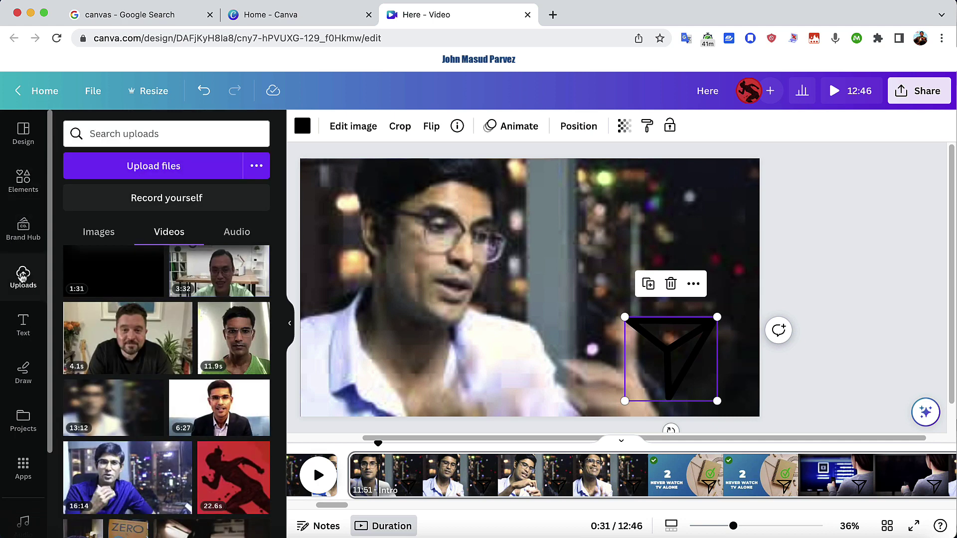
left_click(103, 235)
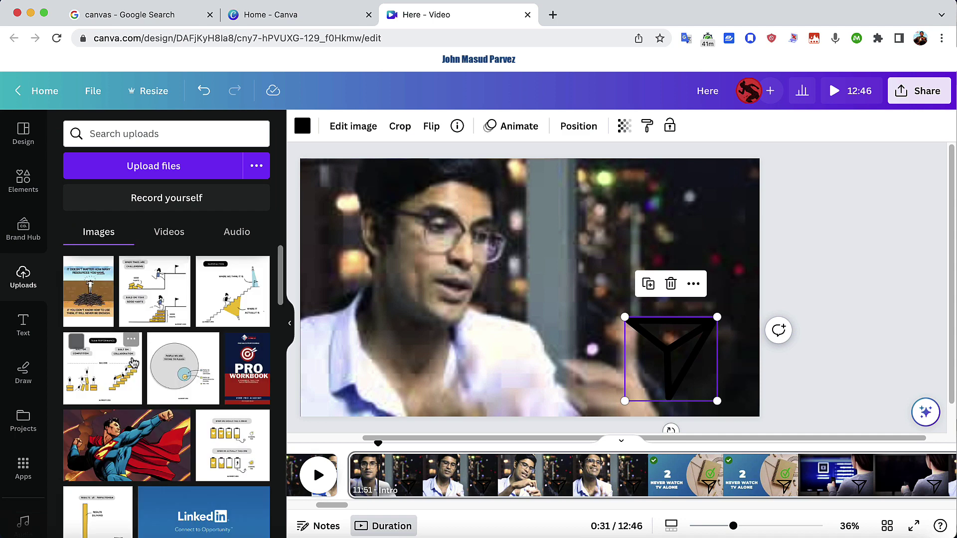
left_click(237, 349)
left_click_drag(592, 192, 722, 200)
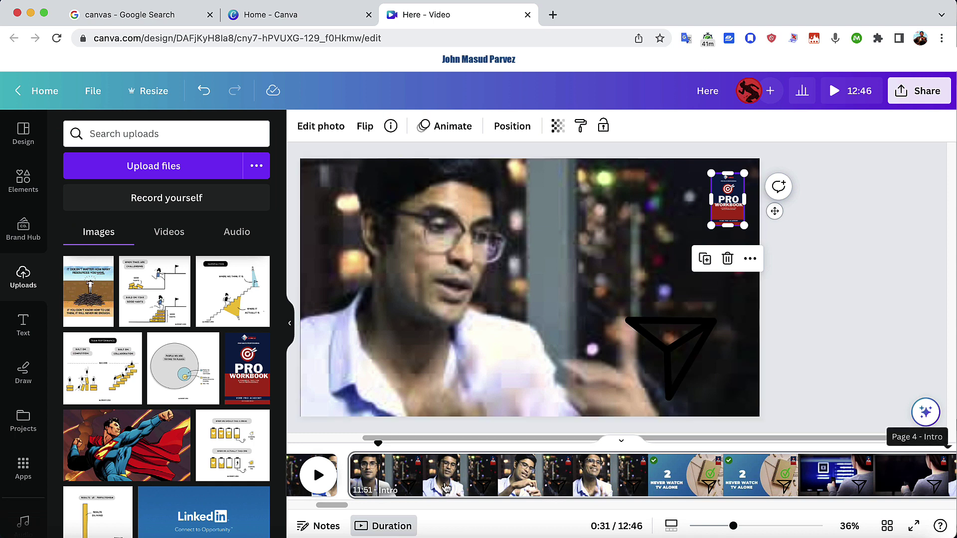
Step: Play back part of the 18.5 s Intro page to review its overlaid graphics
scroll(444, 491, "left", 8)
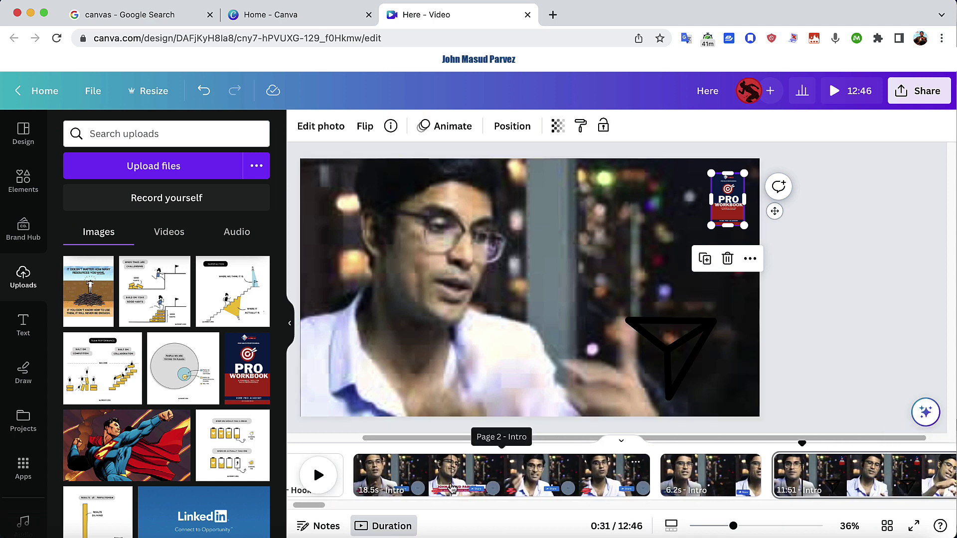
left_click(392, 468)
left_click(319, 476)
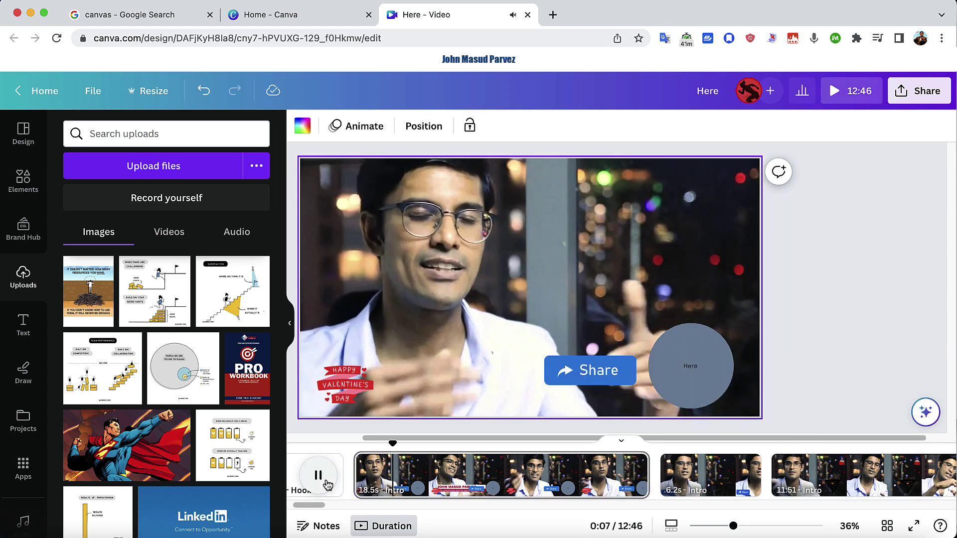
left_click(327, 485)
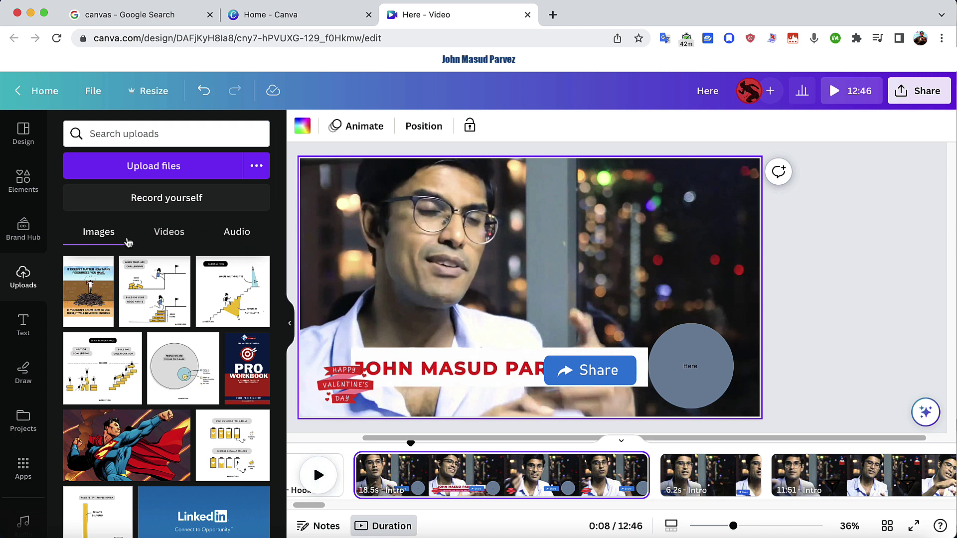
Step: Add the uploaded electronic-rock audio track beneath the 18.5 s Intro page
left_click(244, 234)
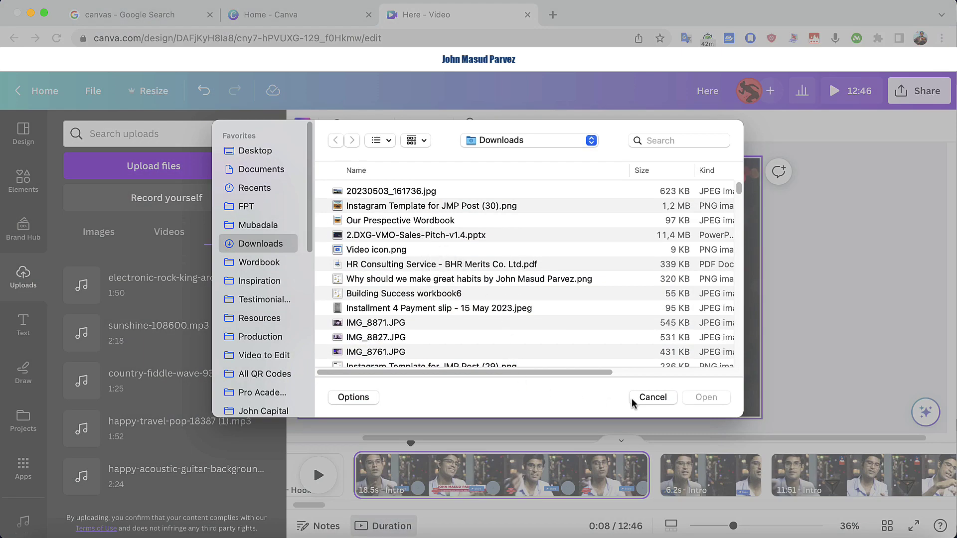
left_click(653, 399)
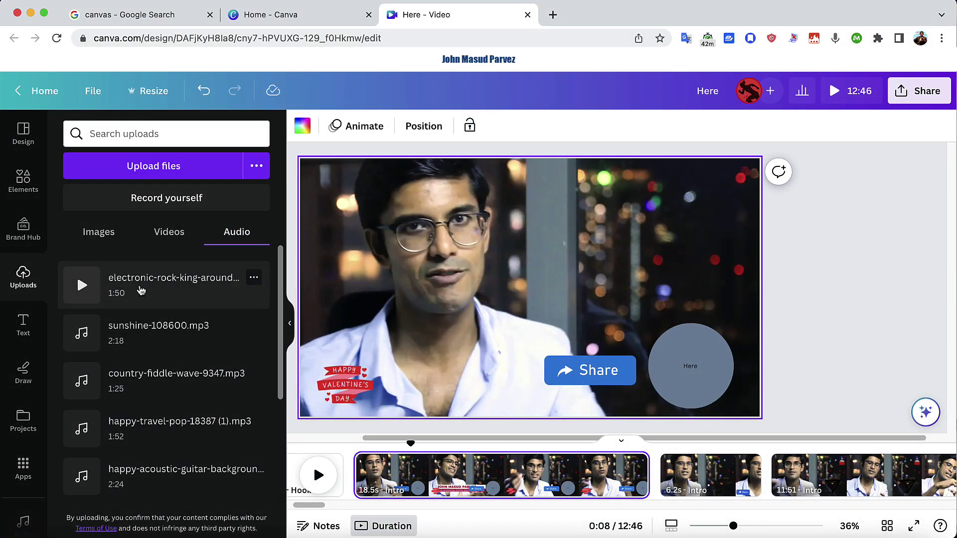
left_click_drag(146, 288, 416, 451)
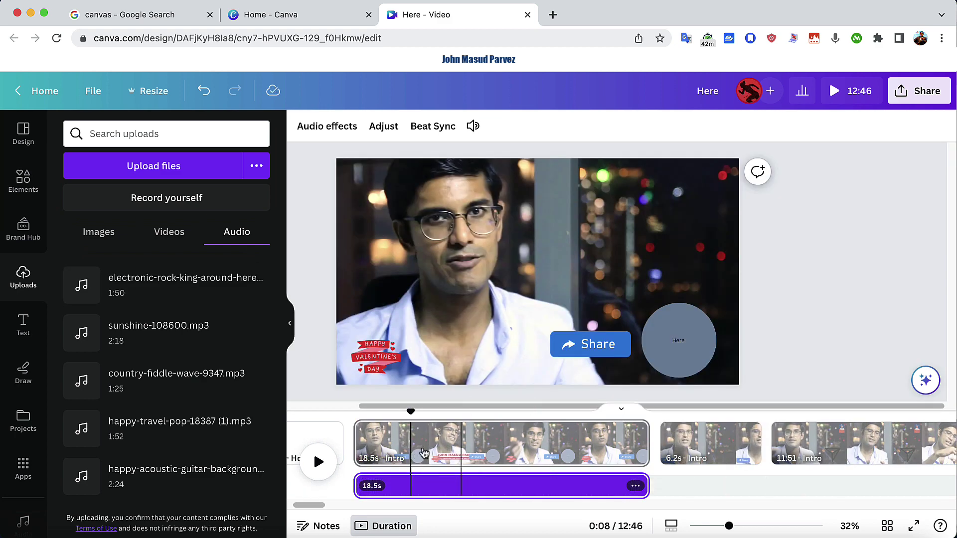
Step: Play the 18.5 s Intro page briefly to hear the music against the speech
left_click_drag(410, 411, 443, 417)
left_click(319, 462)
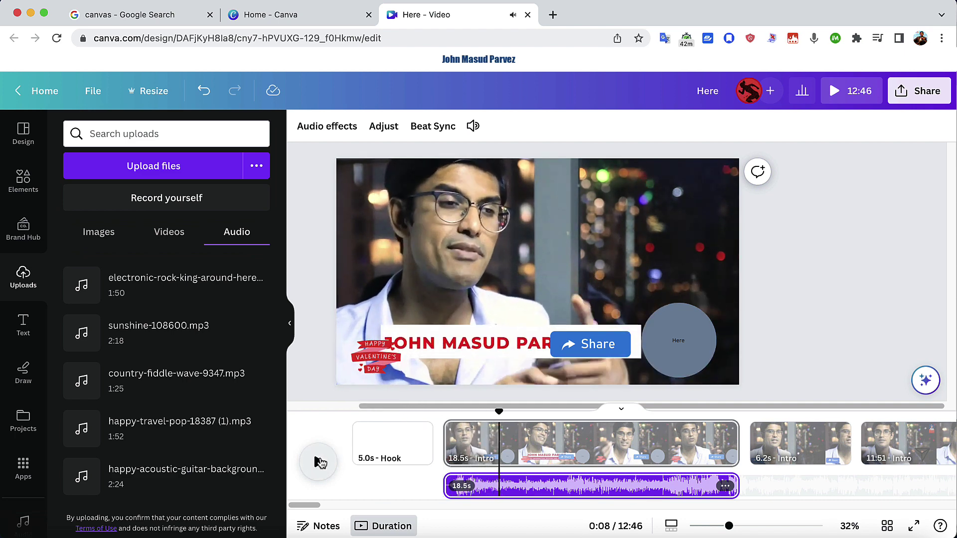
left_click(319, 463)
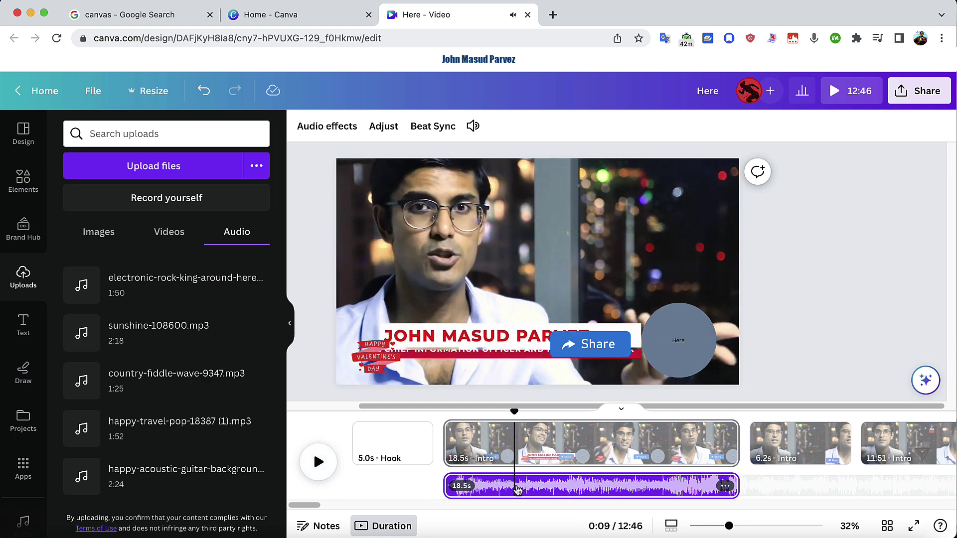
Step: Set the volume of the music track under the 18.5 s Intro page to 8
double_click(540, 486)
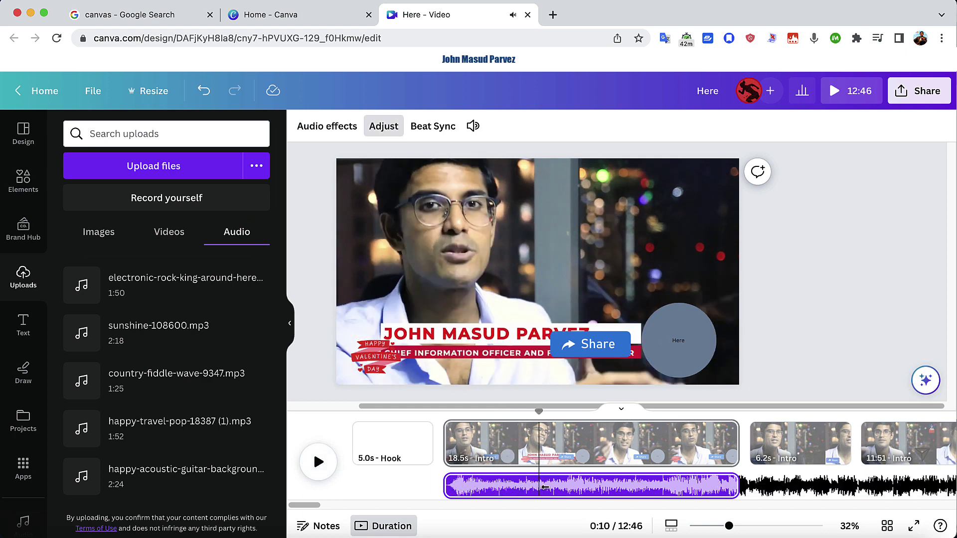
right_click(545, 487)
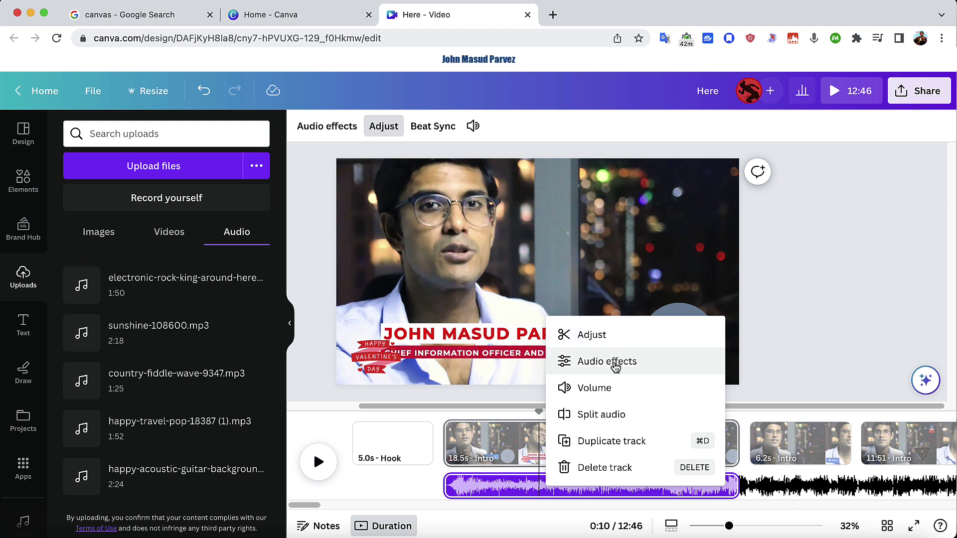
left_click(590, 390)
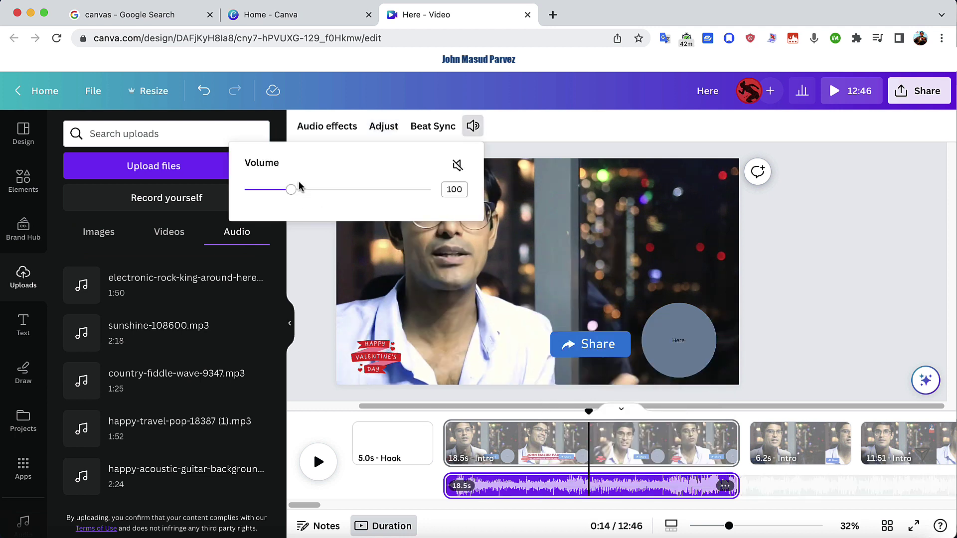
left_click(457, 188)
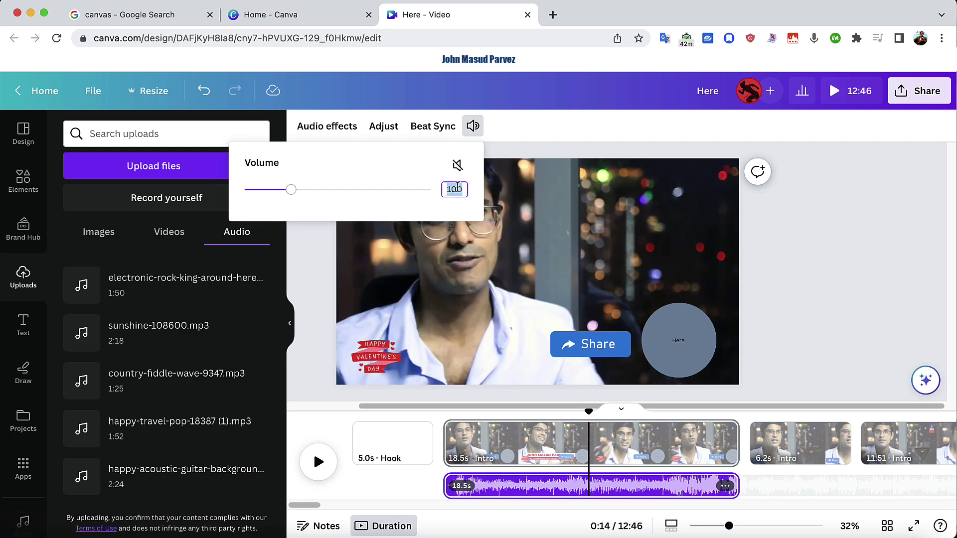
type("8")
key("Return")
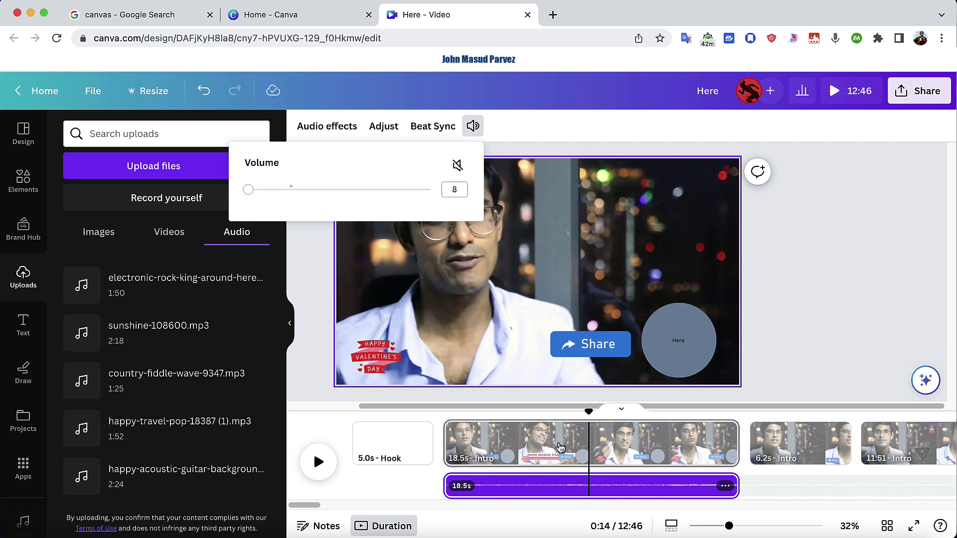
Step: Play the 18.5 s Intro page from its beginning to check the lowered music volume
left_click_drag(588, 411, 447, 433)
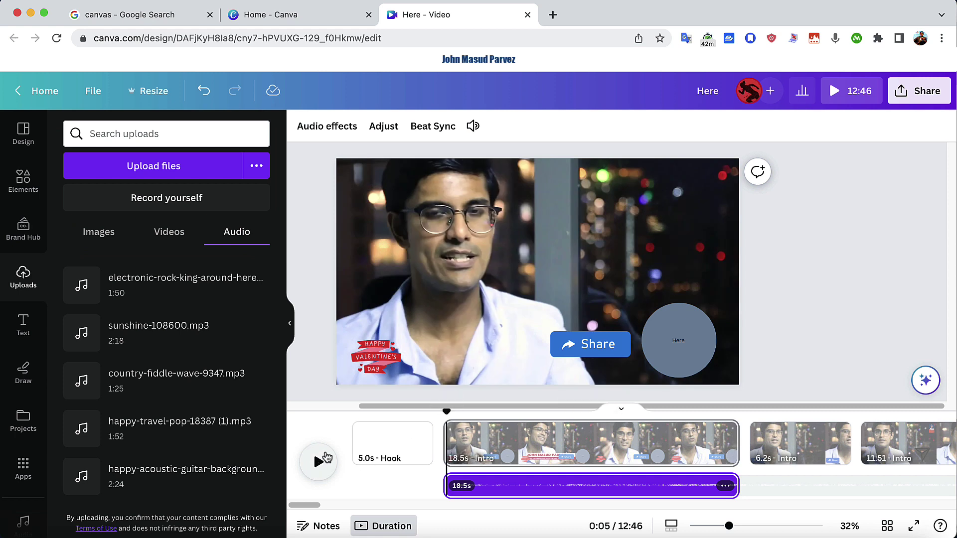
left_click(319, 462)
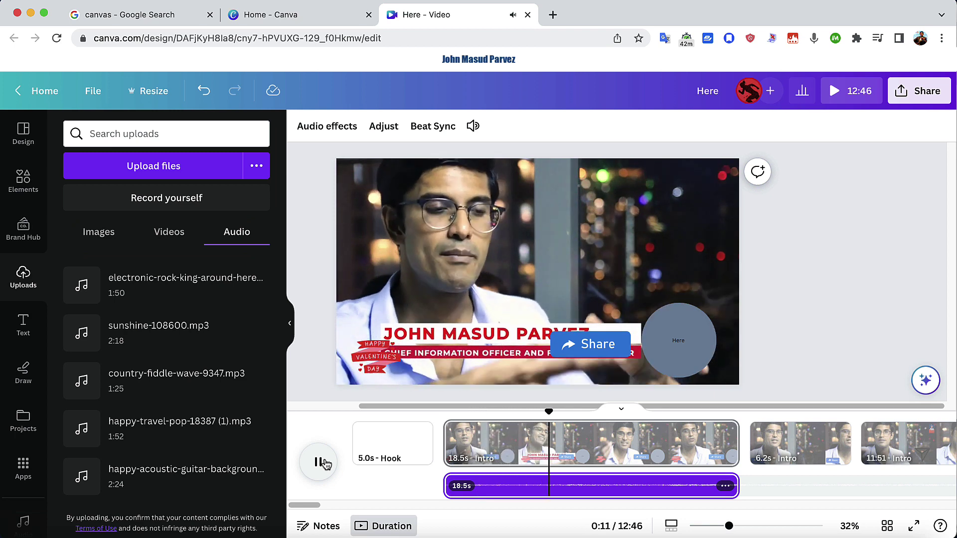
left_click(321, 463)
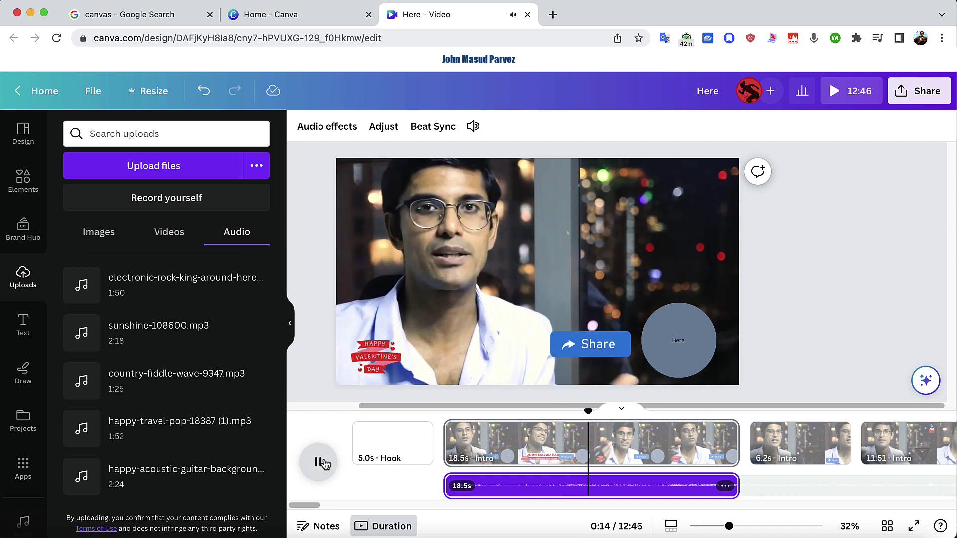
Step: Reduce the volume of the music track under the 18.5 s Intro page to 5
right_click(513, 487)
left_click(555, 337)
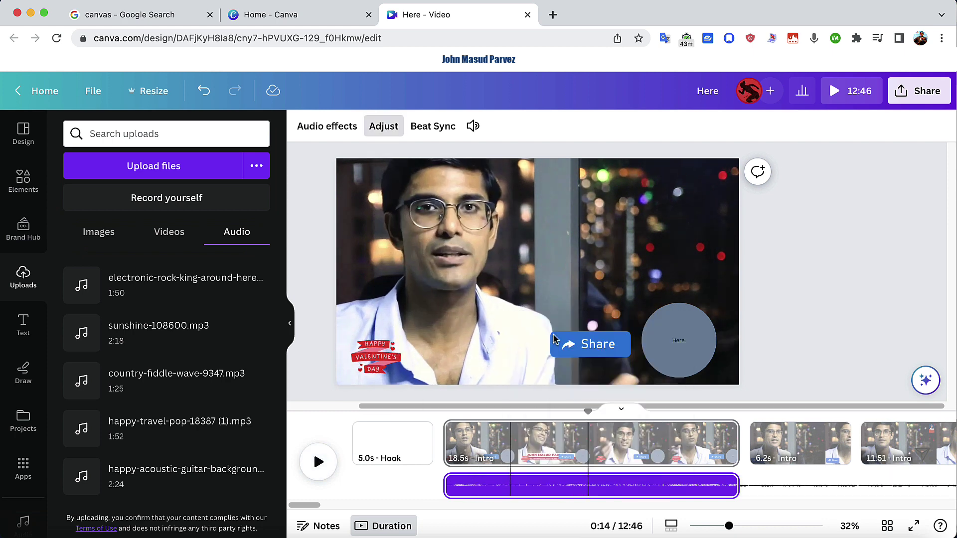
left_click(473, 126)
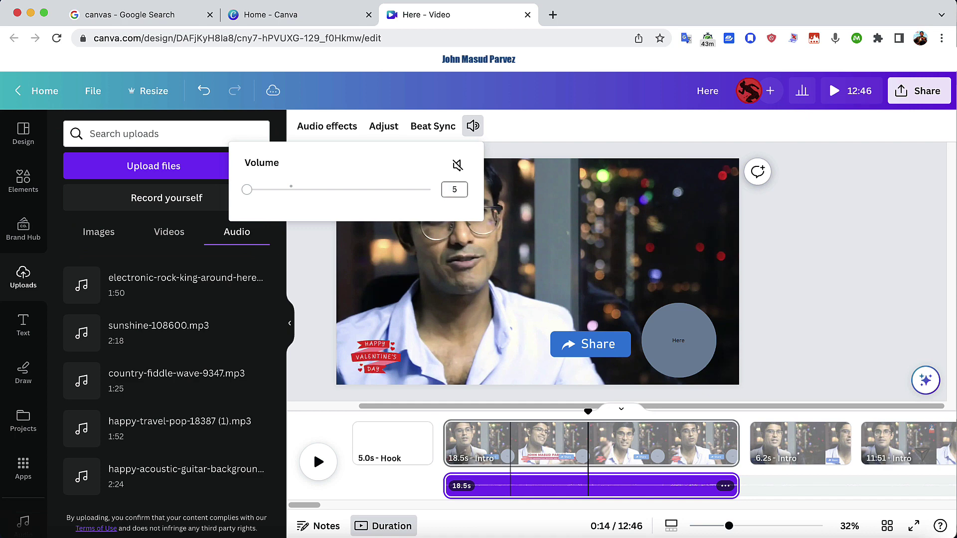
left_click(718, 174)
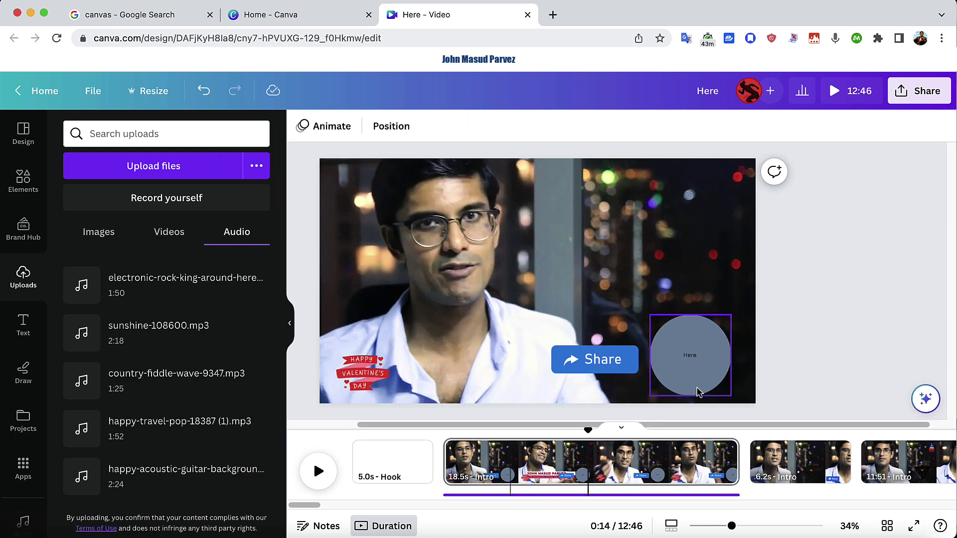
Step: Try adjusting the end of the music track under the 18.5 s Intro page
scroll(489, 469, "right", 3)
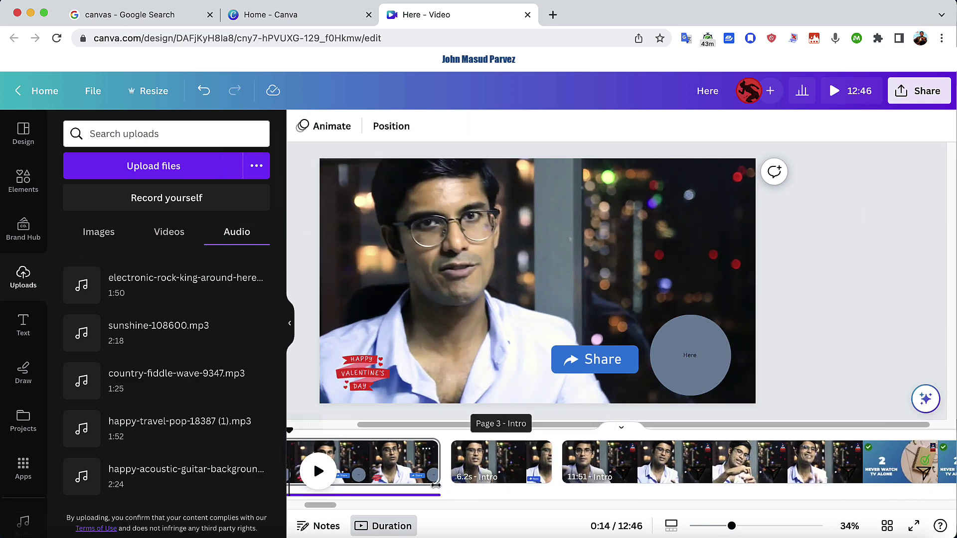
left_click(488, 495)
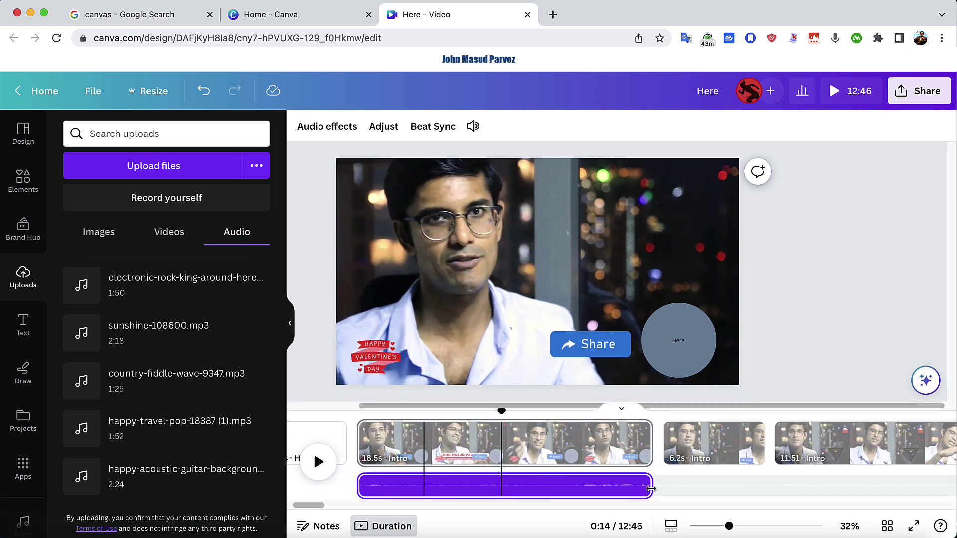
left_click_drag(653, 488, 462, 486)
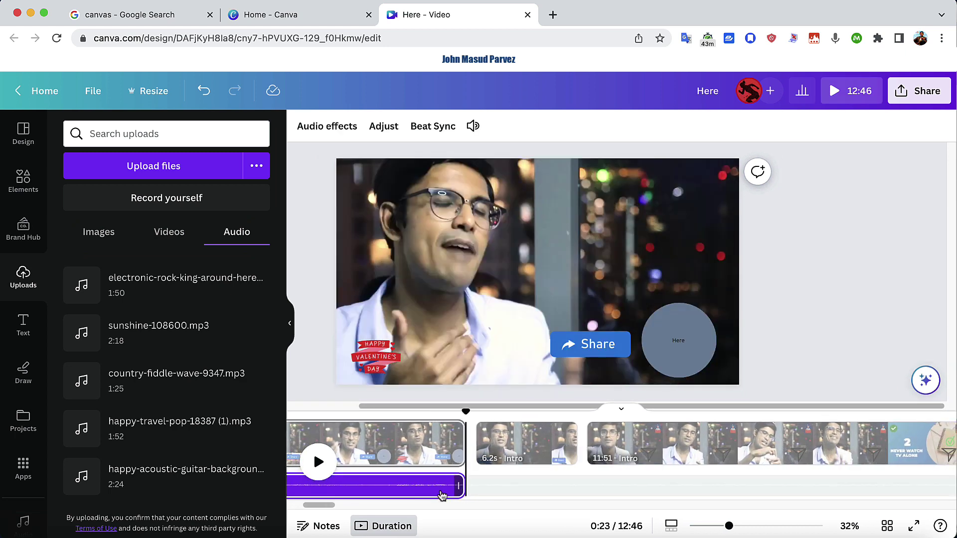
Step: Split the music track partway through the 18.5 s Intro page and move the second part under the 6.2 s Intro page
right_click(412, 490)
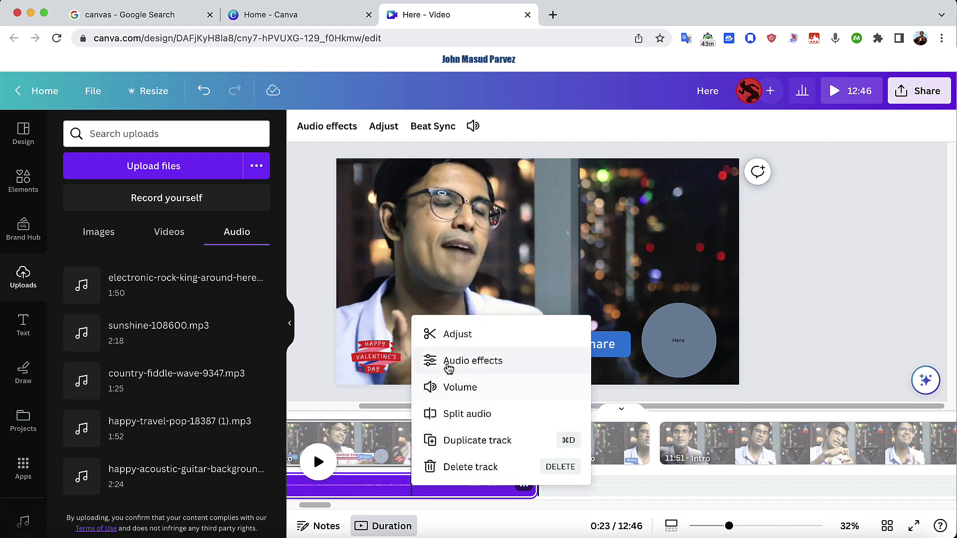
left_click(437, 424)
left_click_drag(461, 490, 590, 496)
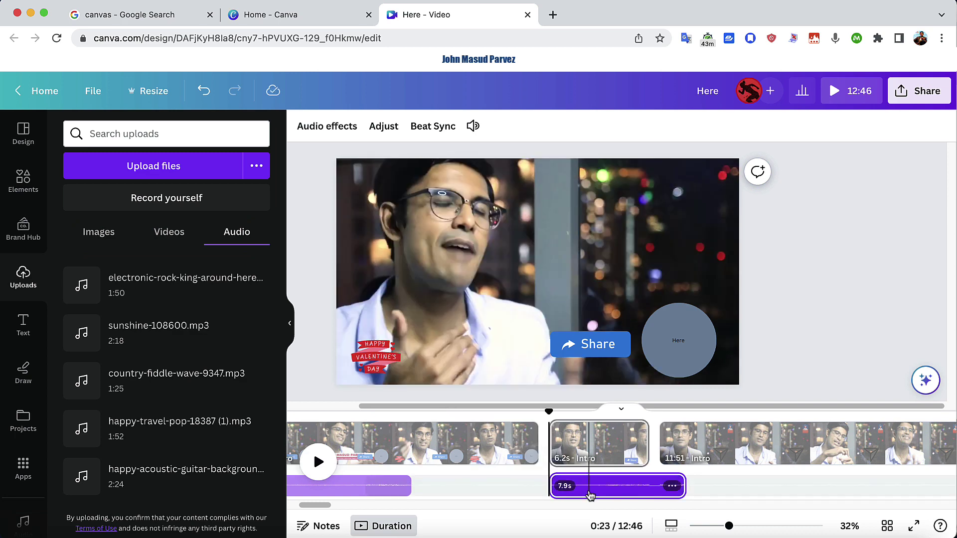
Step: Trim the moved music segment to 6.2 s to match the 6.2 s Intro page, and scrub near its end
left_click_drag(683, 488, 648, 489)
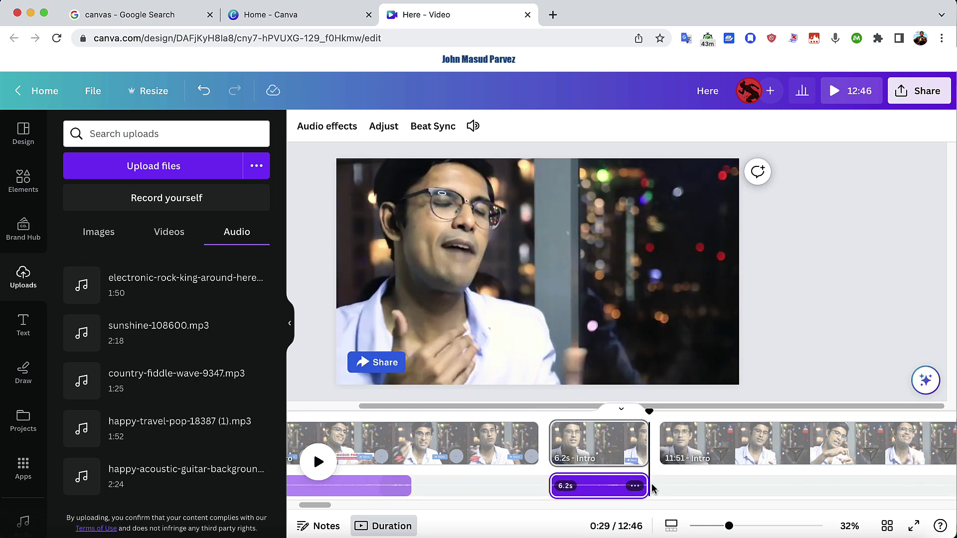
scroll(647, 480, "right", 5)
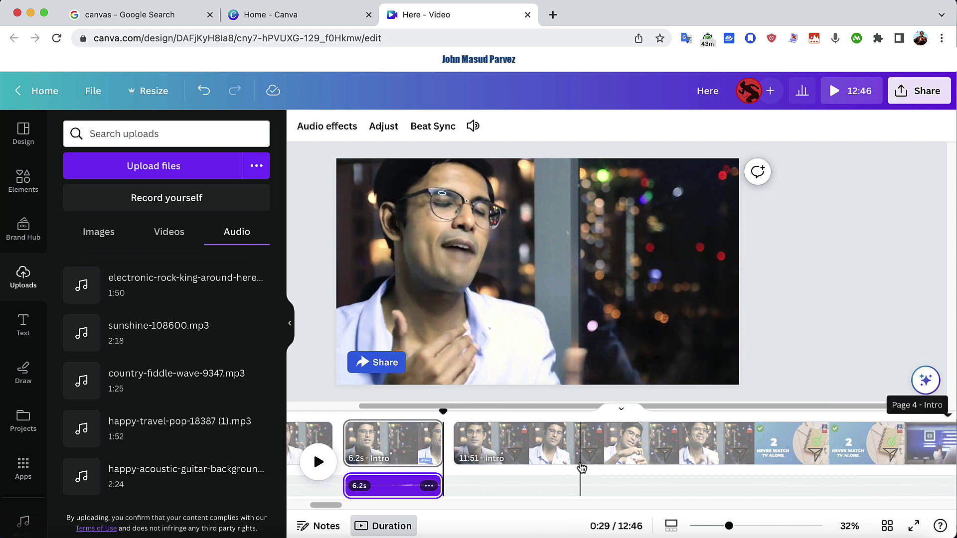
mouse_move(445, 410)
left_mouse_down()
mouse_move(428, 408)
mouse_move(453, 408)
mouse_move(427, 408)
mouse_move(469, 425)
mouse_move(441, 426)
left_mouse_up()
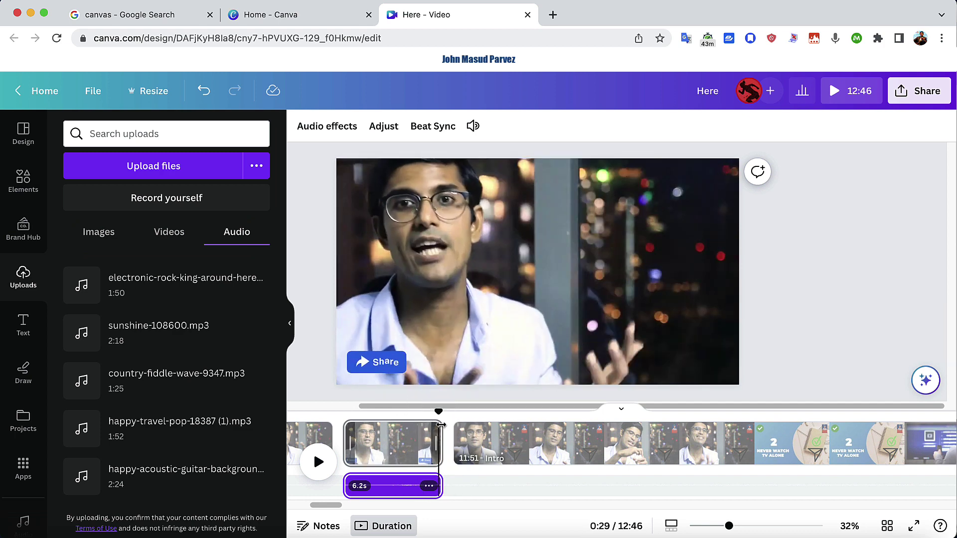
Step: In the page grid overview, add a blank page and place it between Intro pages 3 and 4
left_click(886, 528)
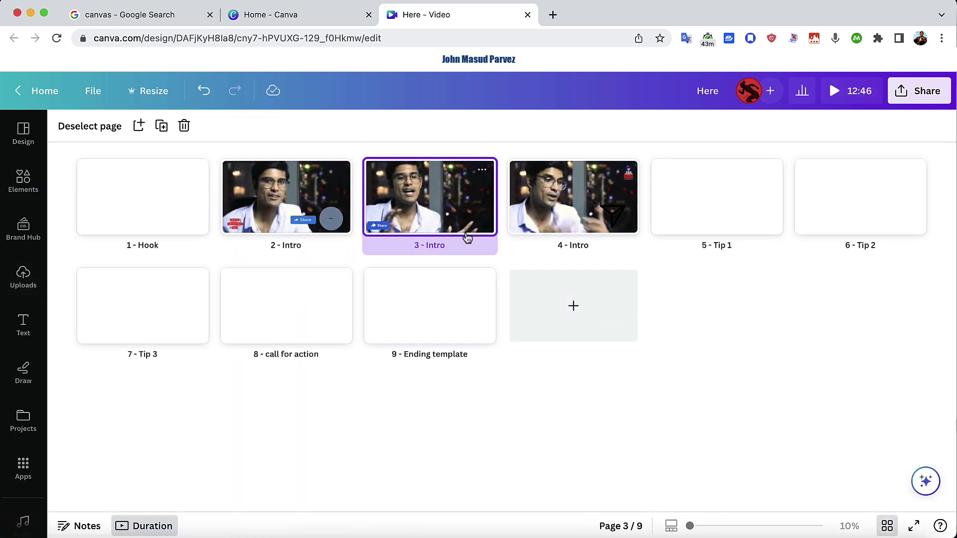
left_click(532, 316)
left_click_drag(578, 332, 499, 220)
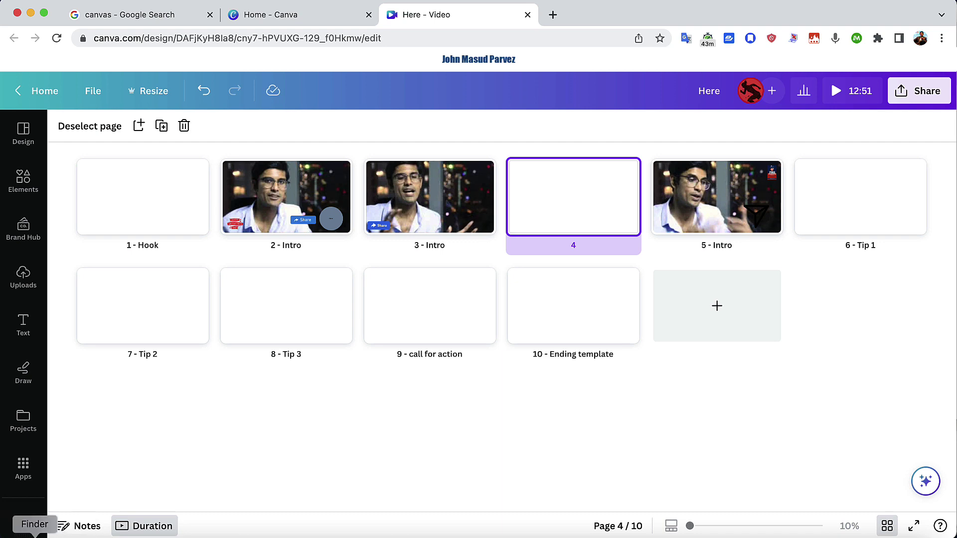
Step: Add the Pexels 4079865 video from the Downloads folder in Finder to blank page 4 and set it as the page background
key("super+Tab")
left_click_drag(622, 79, 696, 267)
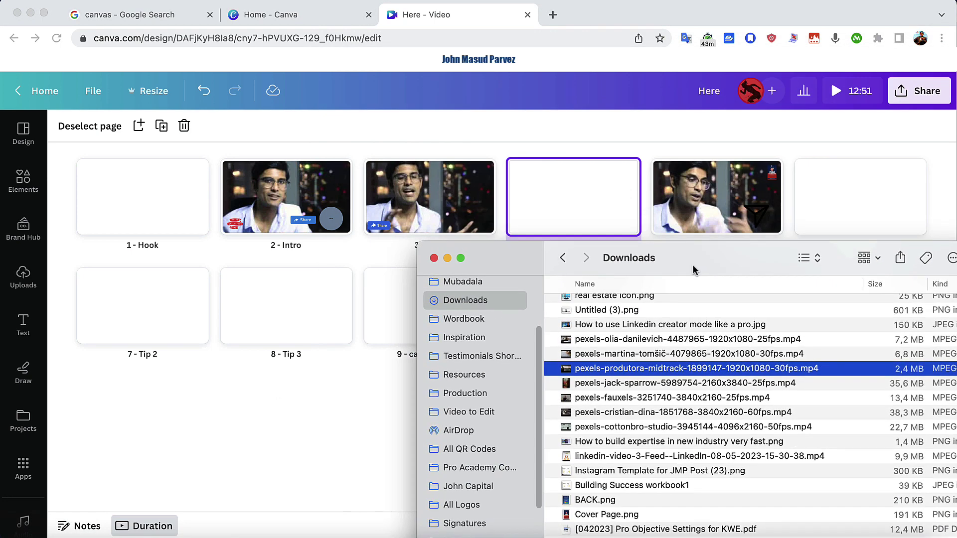
left_click_drag(603, 355, 570, 202)
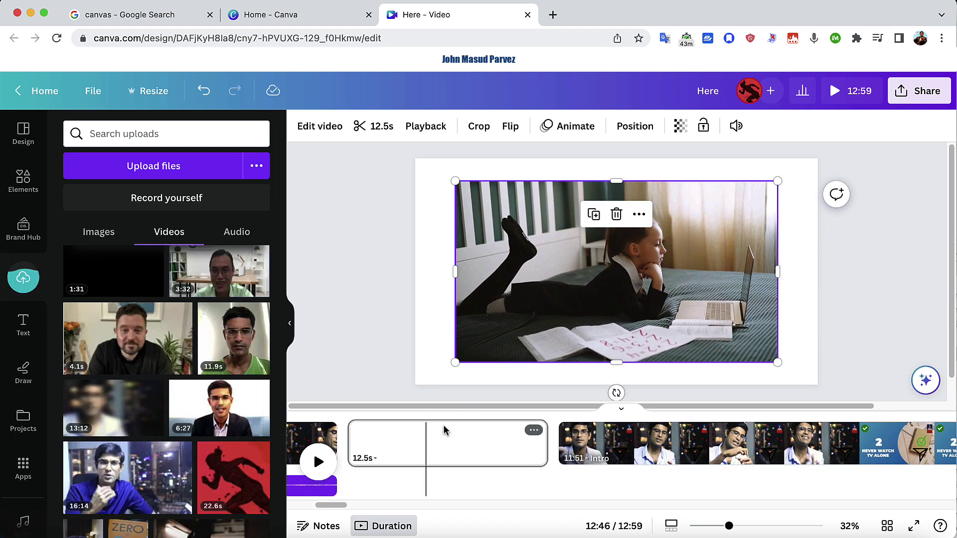
right_click(572, 259)
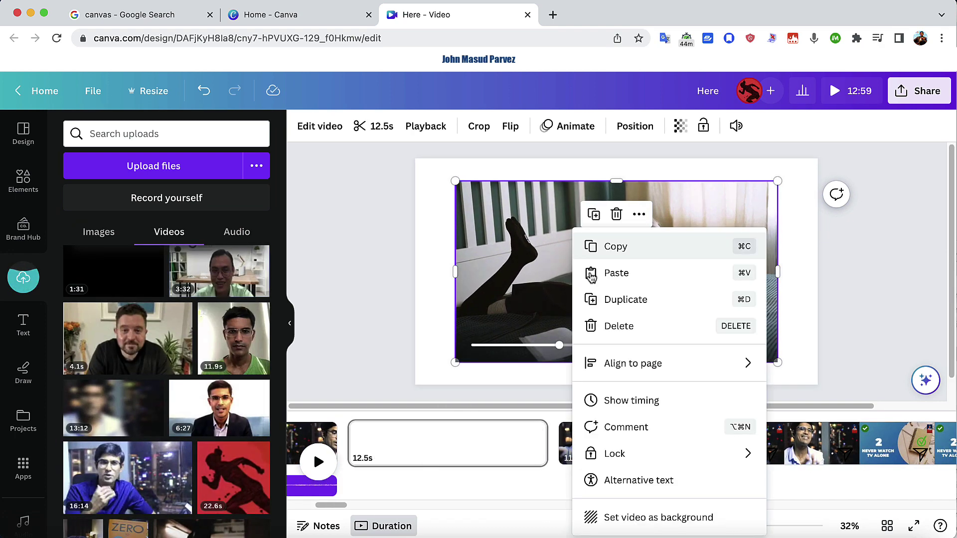
left_click(618, 519)
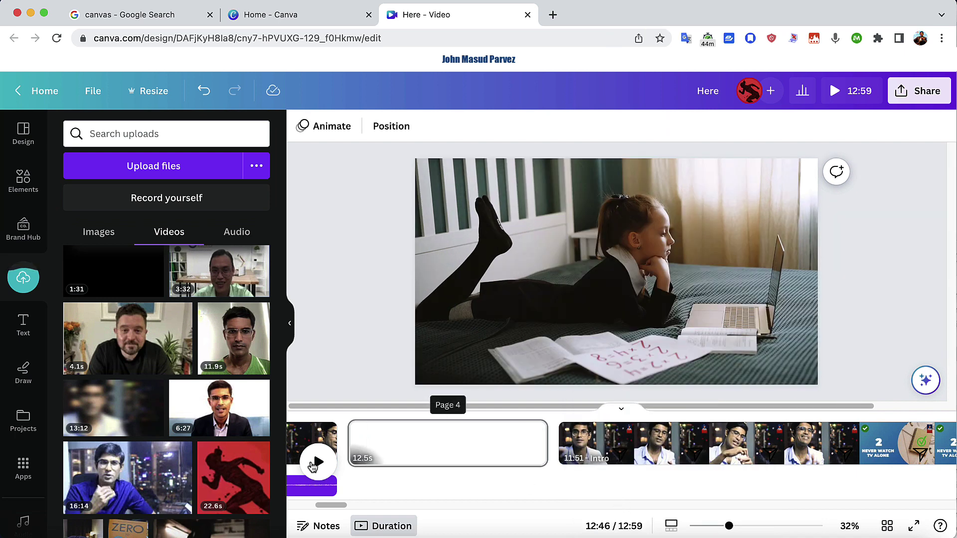
Step: Play back the timeline around the Intro pages and the new 12.5 s video page to review the sequence
left_click(331, 464)
left_click(322, 464)
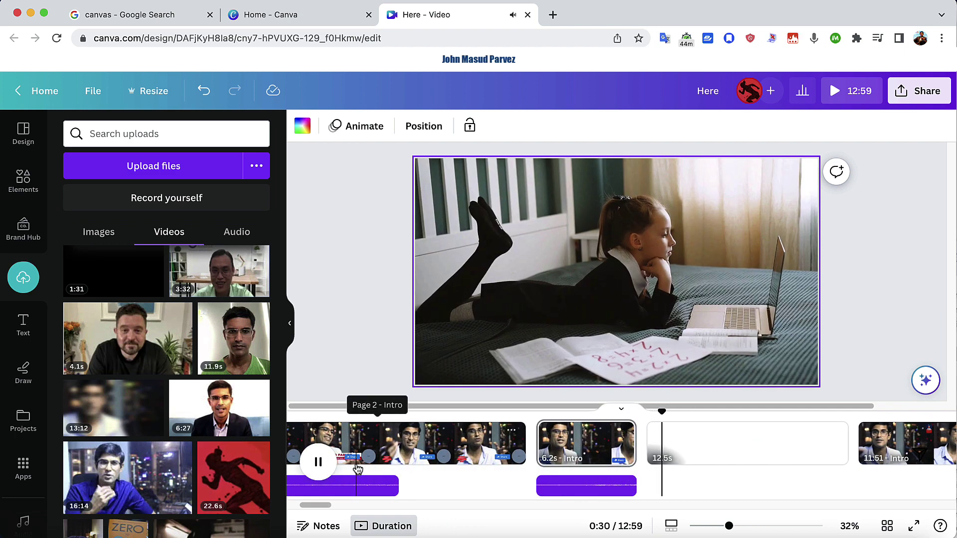
left_click(317, 463)
left_click(317, 462)
left_click(319, 463)
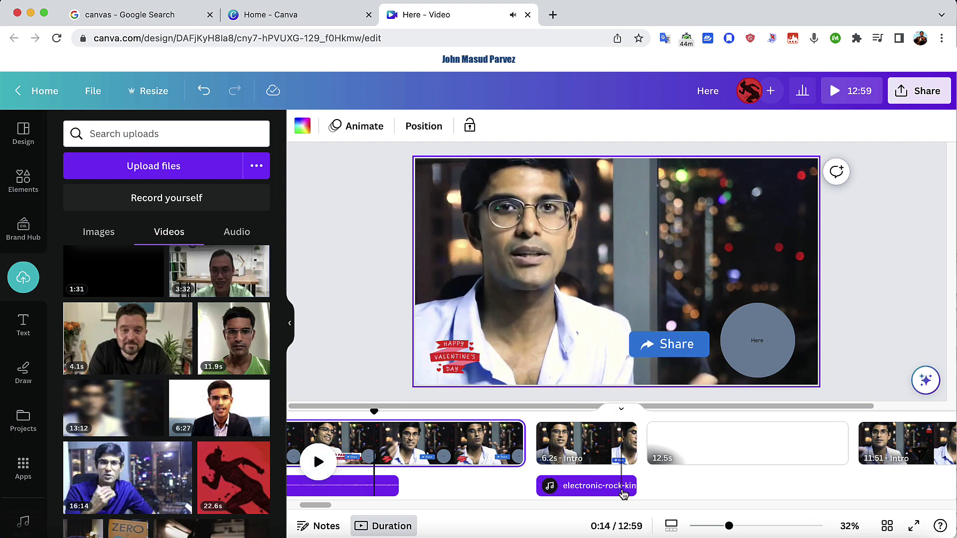
Step: Extend the music segment to 18.8 s so it covers the girl-with-laptop page, and split the audio at that page's start
left_click(624, 493)
left_click_drag(634, 487, 828, 490)
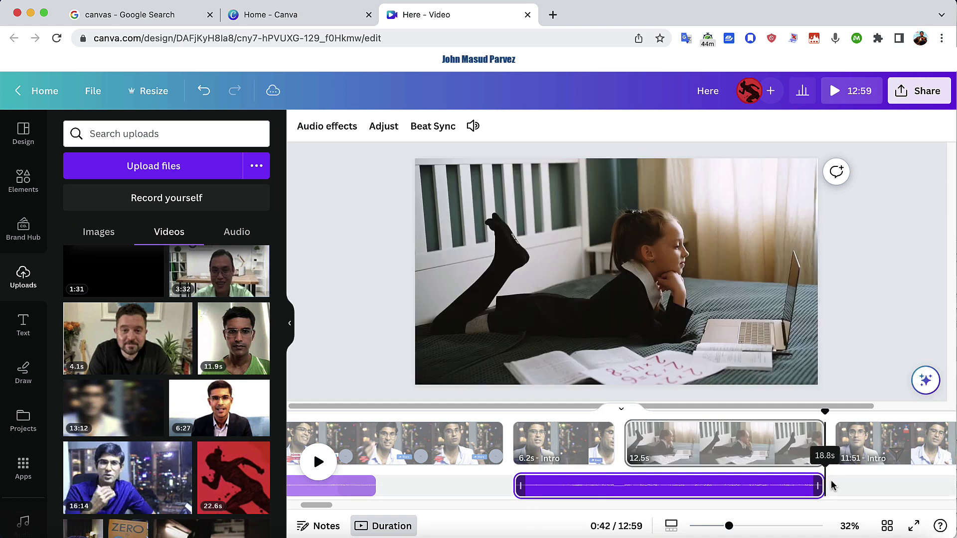
left_click(621, 459)
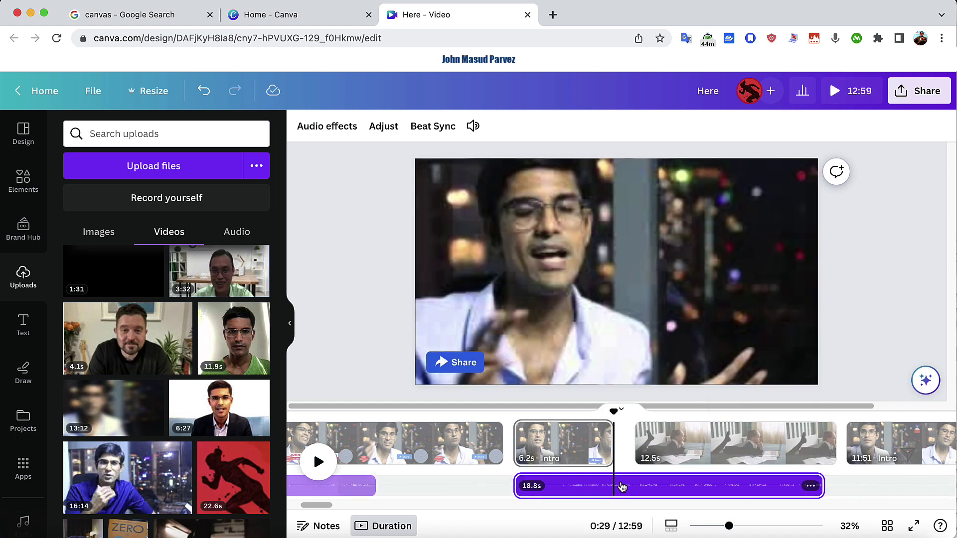
right_click(617, 490)
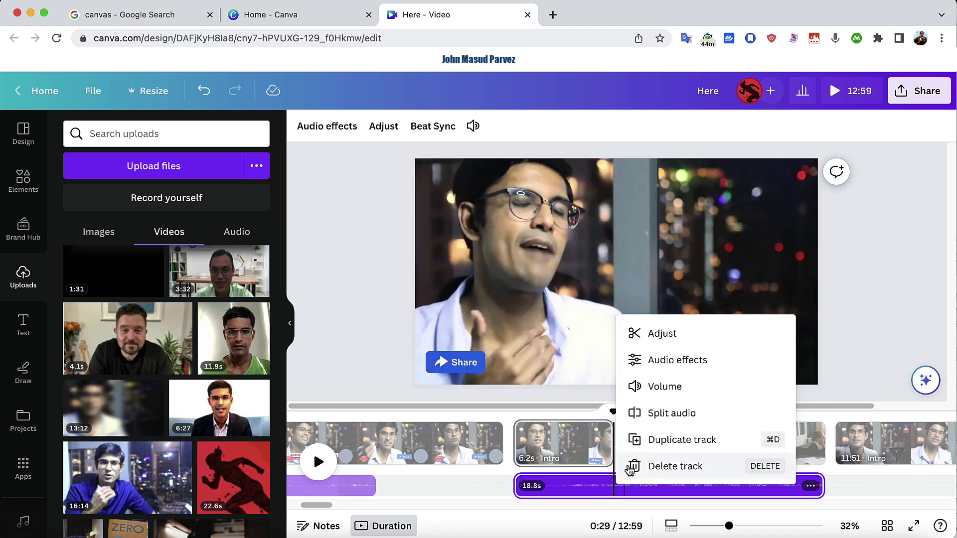
left_click(645, 413)
Step: Set the volume of the 12.5 s music segment under the girl-with-laptop page to 20
left_click(685, 493)
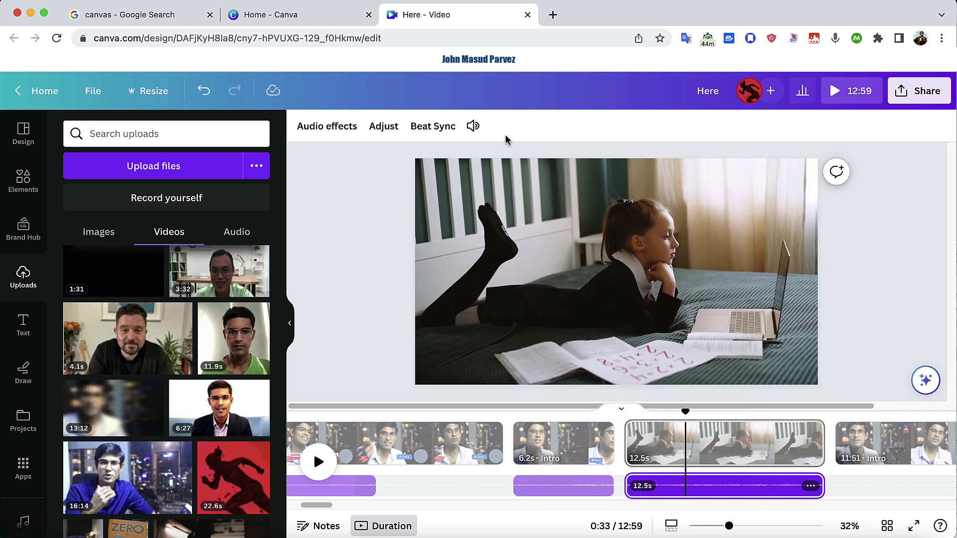
left_click(473, 126)
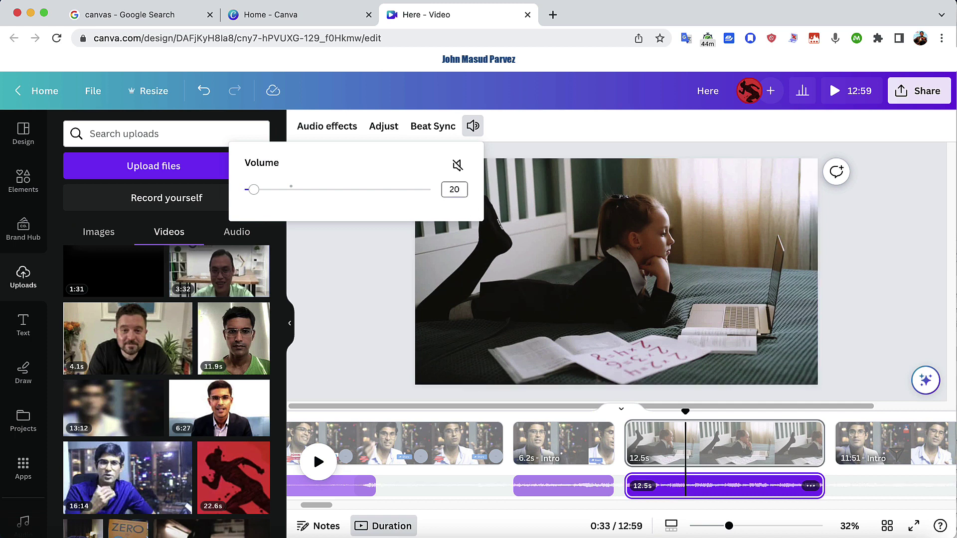
left_click(491, 377)
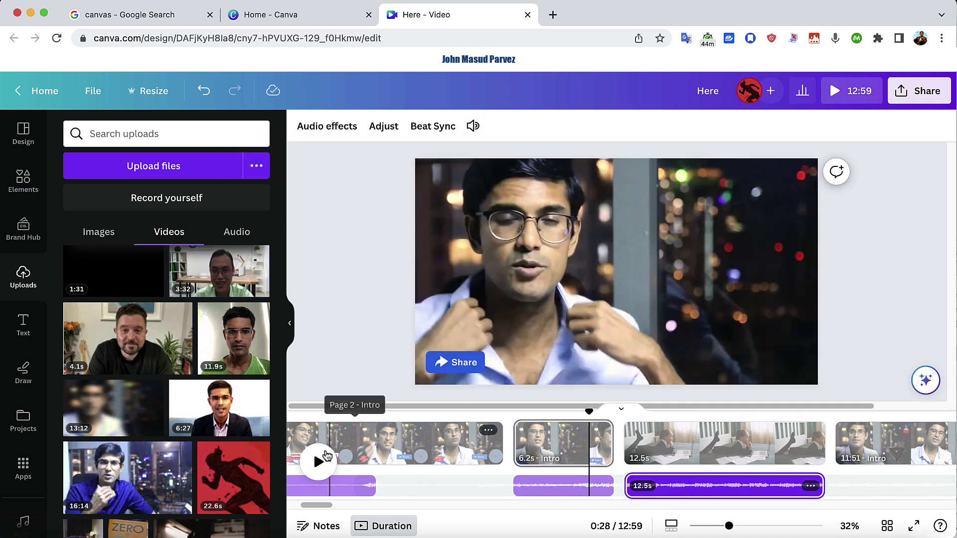
Step: Play back the 12.5 s girl-with-laptop page and its transition into the following Intro page to check the audio
left_click(318, 463)
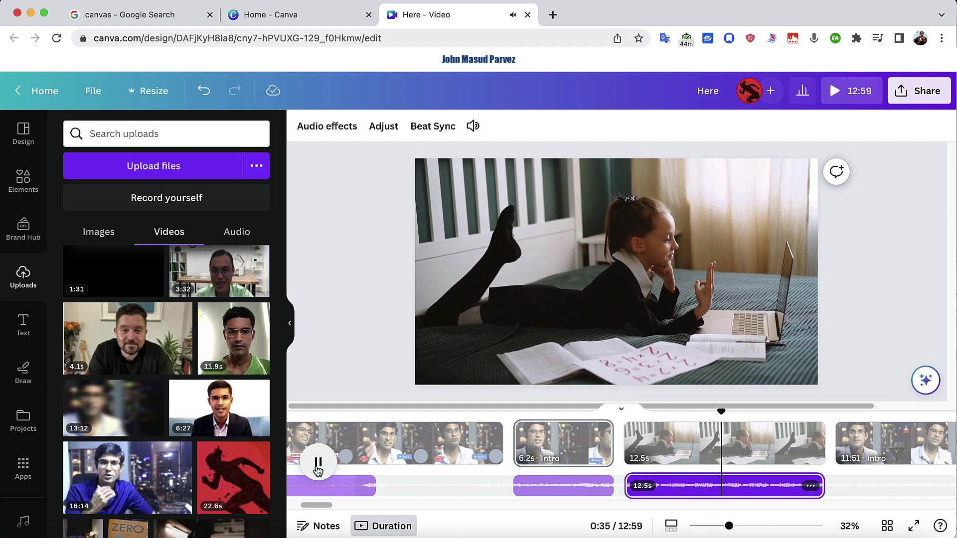
left_click(318, 463)
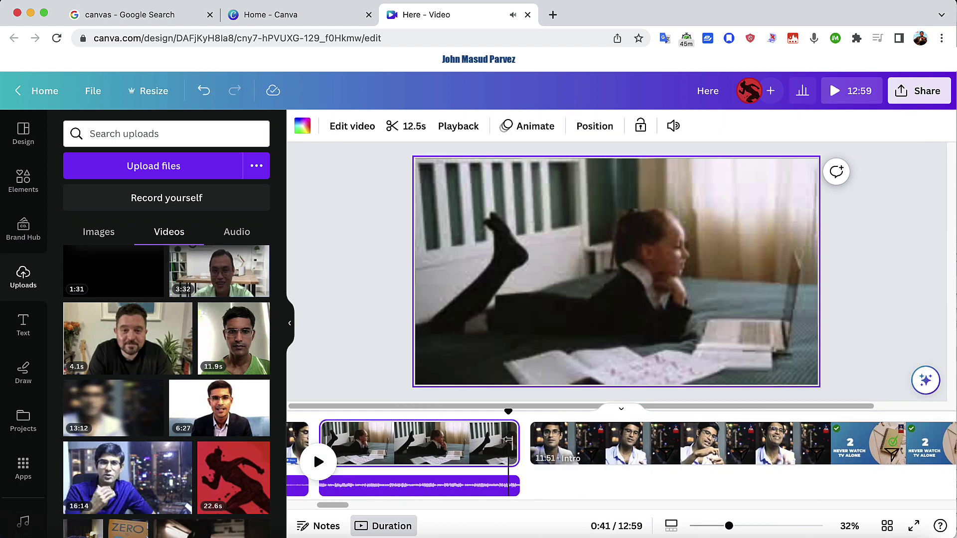
left_click(318, 464)
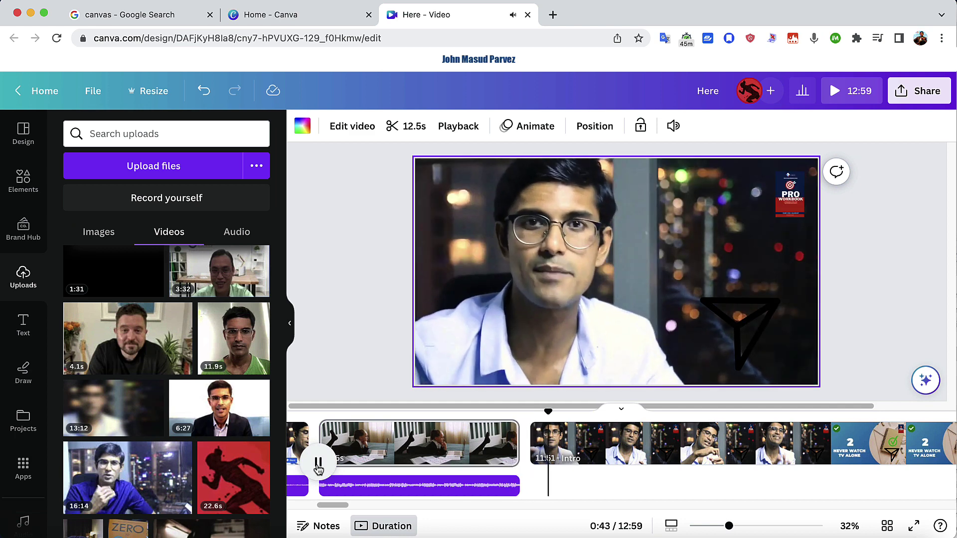
left_click(318, 464)
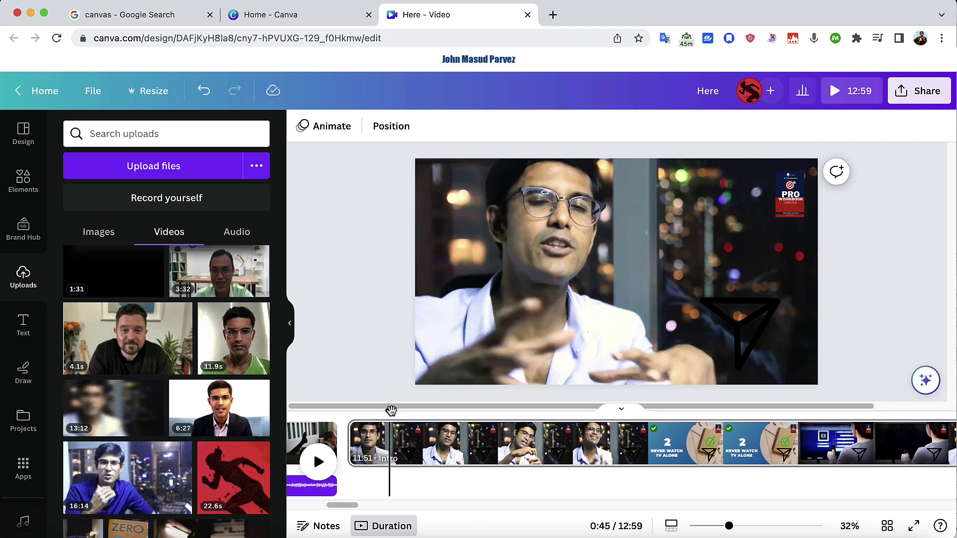
Step: Split the 11:51 Intro page at 0:54 on the timeline
left_click_drag(390, 412, 544, 418)
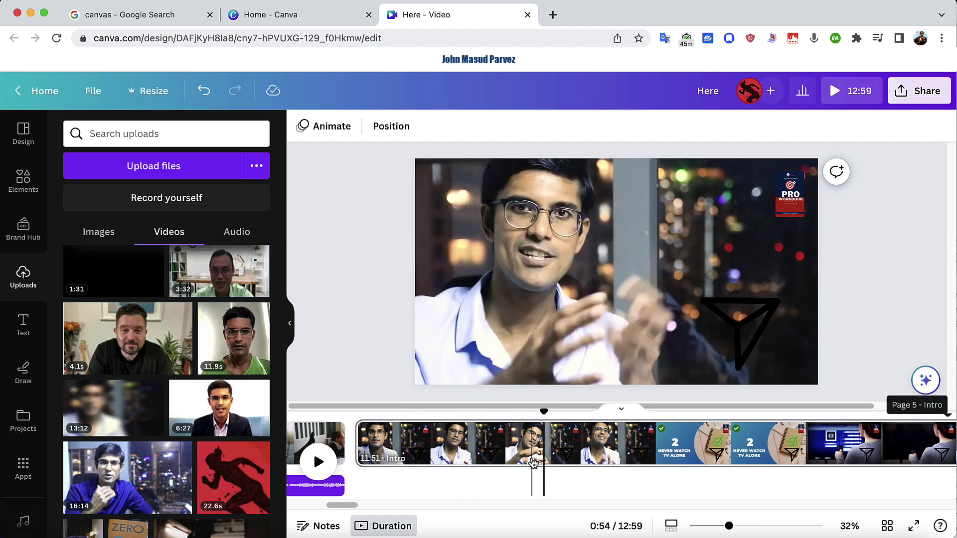
right_click(546, 451)
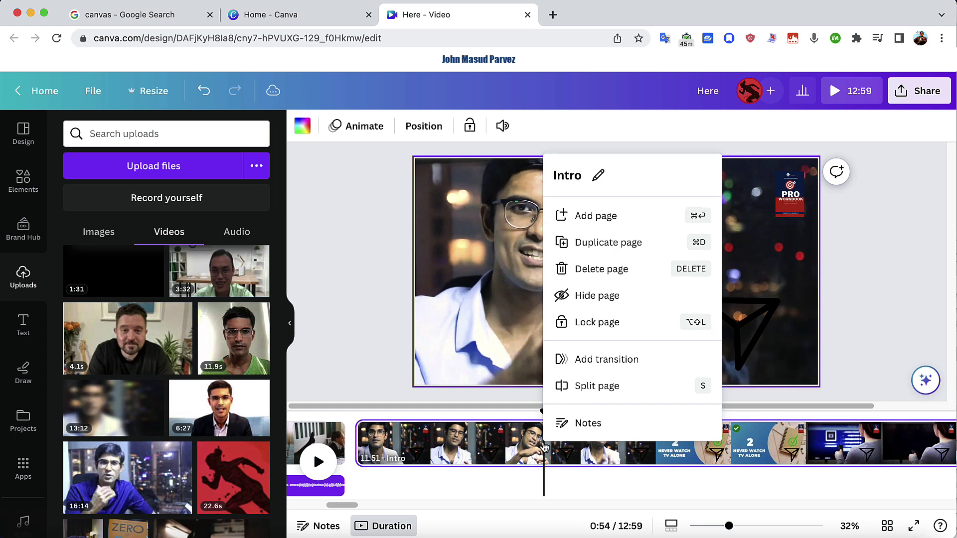
left_click(584, 387)
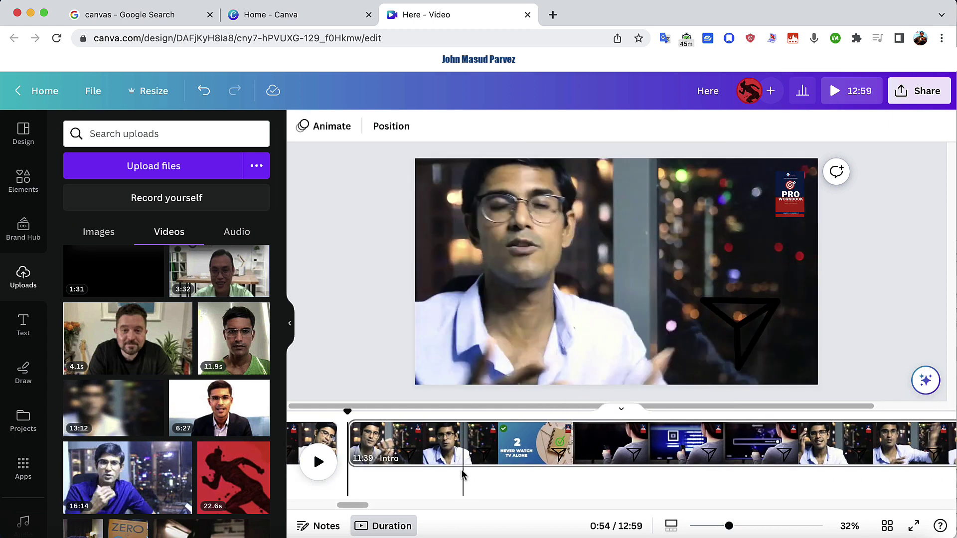
Step: Add the Pexels 4487965 video from the Downloads folder in Finder to the 11.8 s Intro page and position it on the canvas
left_click(518, 447)
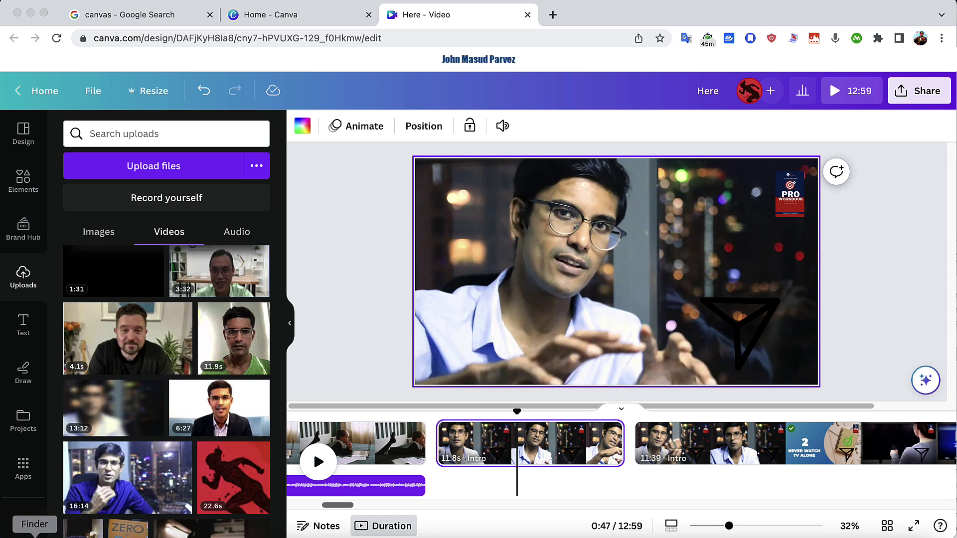
left_click(35, 536)
left_click_drag(722, 255, 945, 220)
left_click(837, 298)
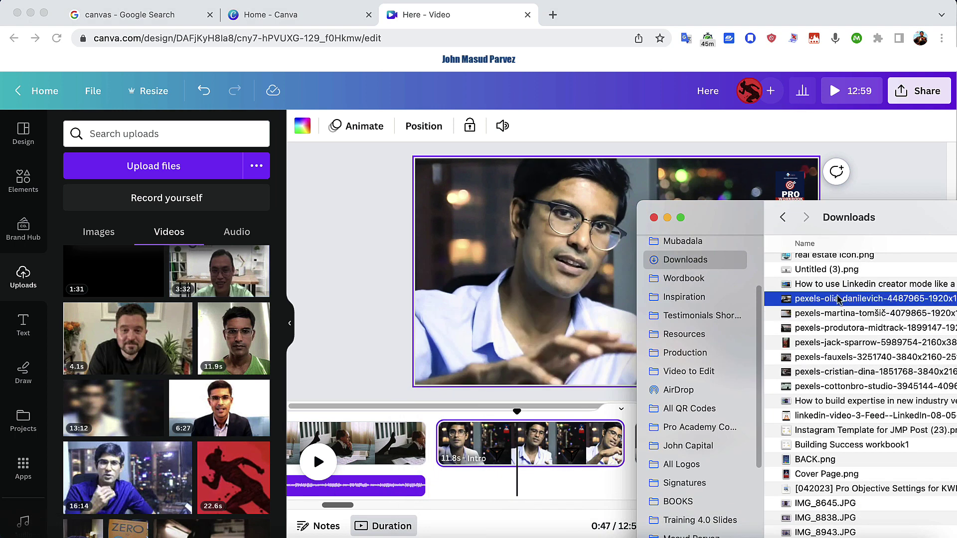
left_click_drag(842, 302, 464, 220)
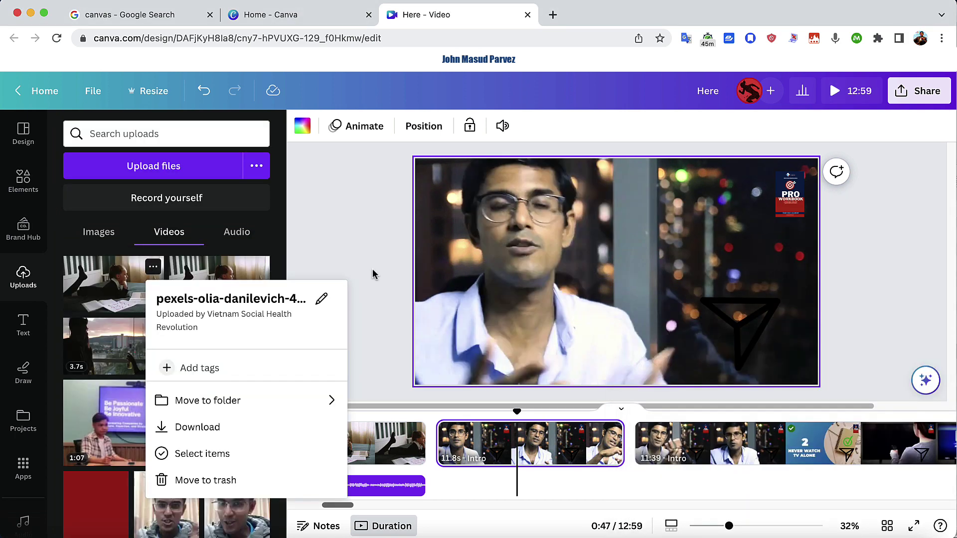
left_click(359, 227)
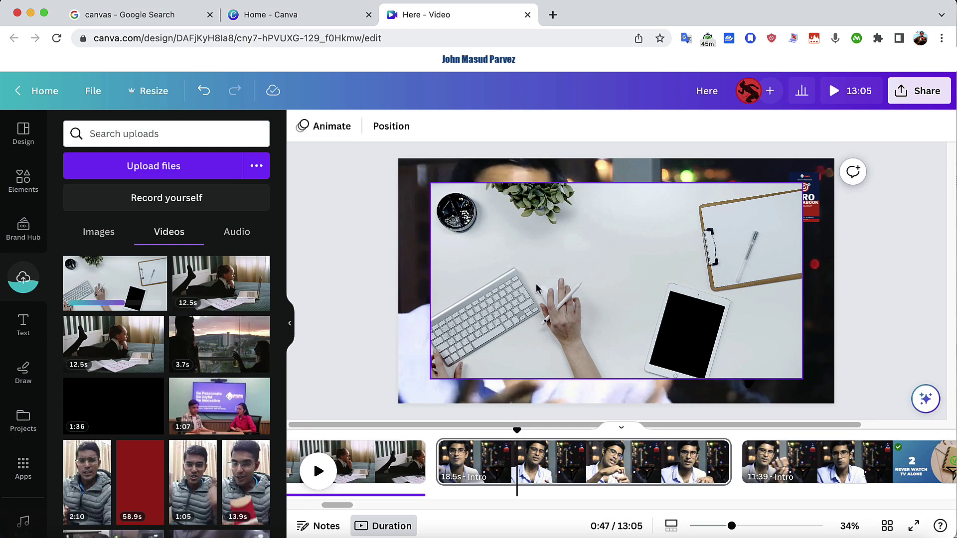
mouse_move(594, 285)
left_mouse_down()
mouse_move(591, 312)
mouse_move(590, 265)
mouse_move(593, 272)
left_mouse_up()
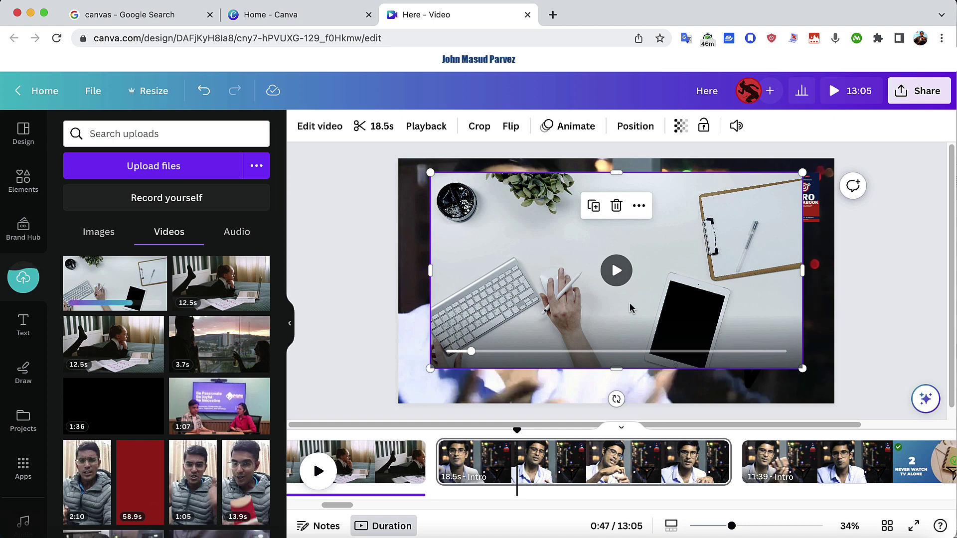
Step: Detach the talking-head video from the page background and set the desk video as the background instead
left_click(544, 394)
right_click(544, 394)
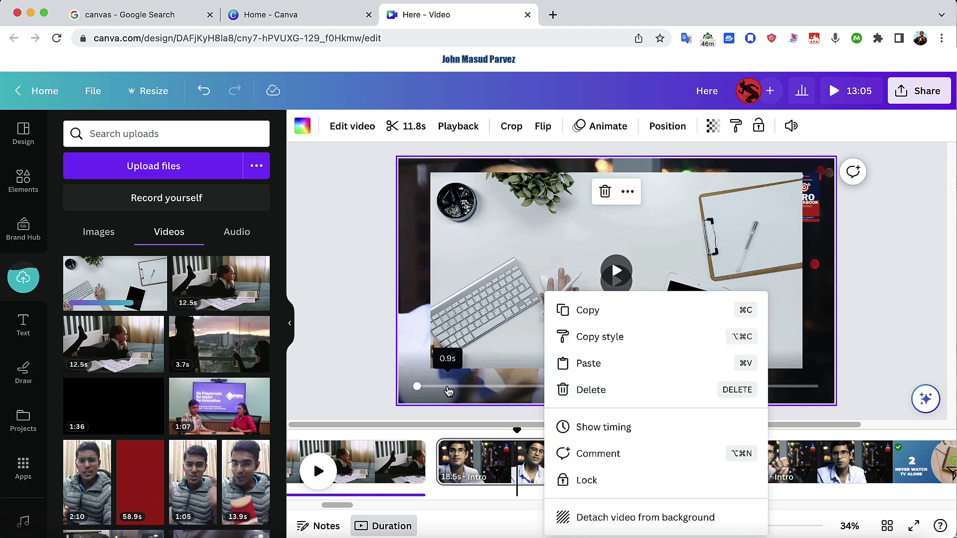
left_click(613, 518)
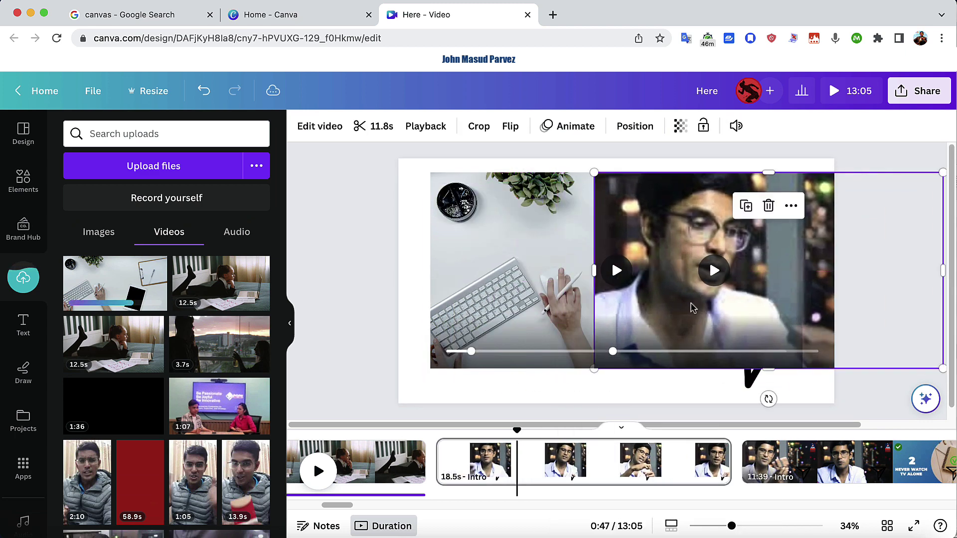
left_click(504, 258)
right_click(504, 257)
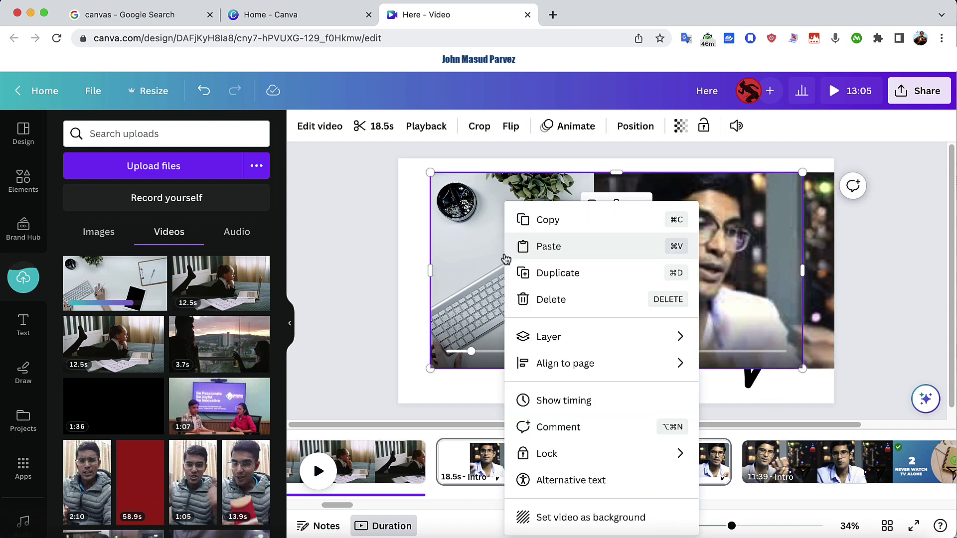
left_click(558, 519)
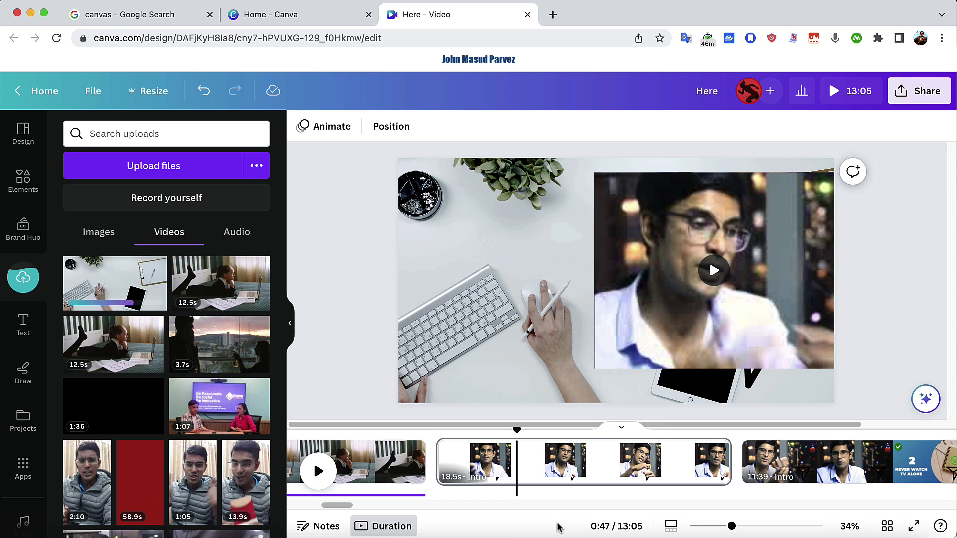
Step: Move the detached talking-head video to the middle of the page and set its transparency to 0
left_click_drag(656, 281, 494, 291)
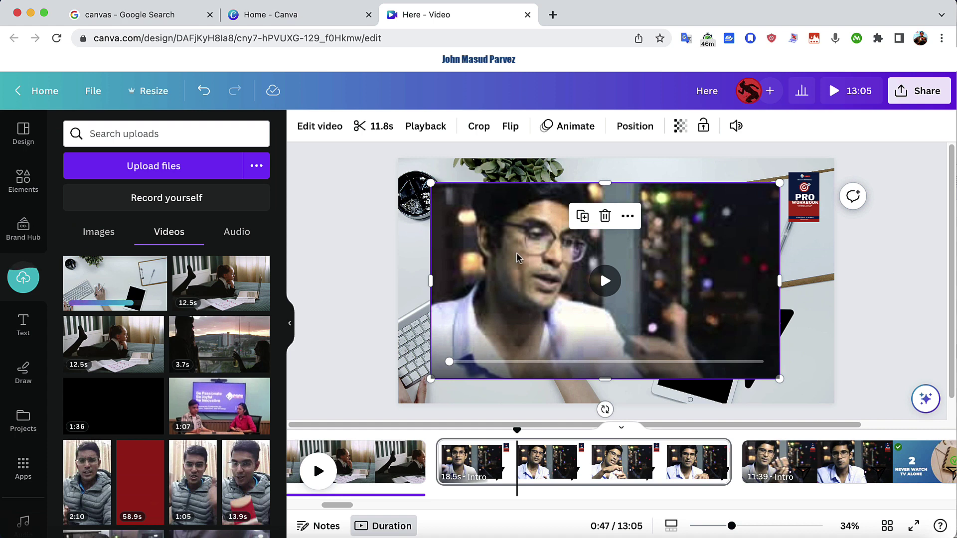
left_click(681, 127)
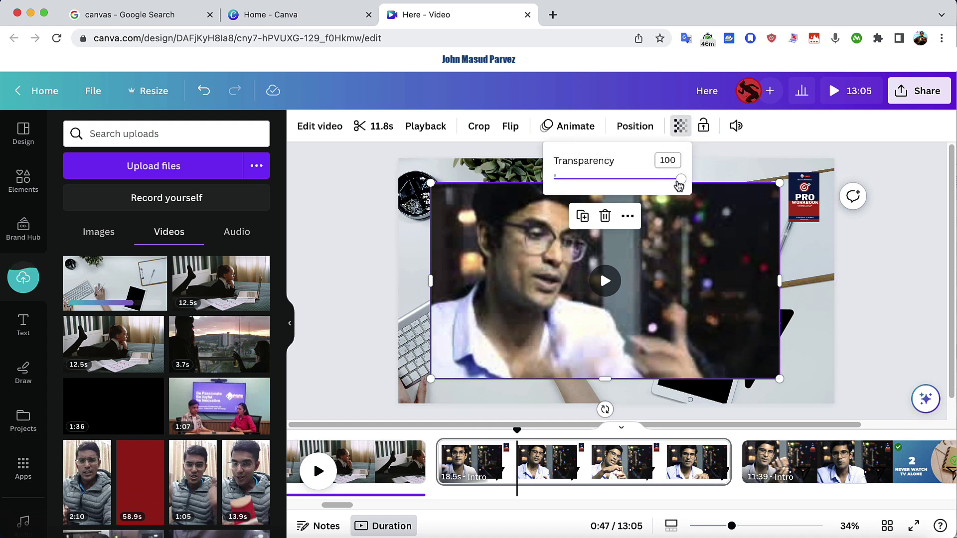
left_click_drag(676, 182, 554, 181)
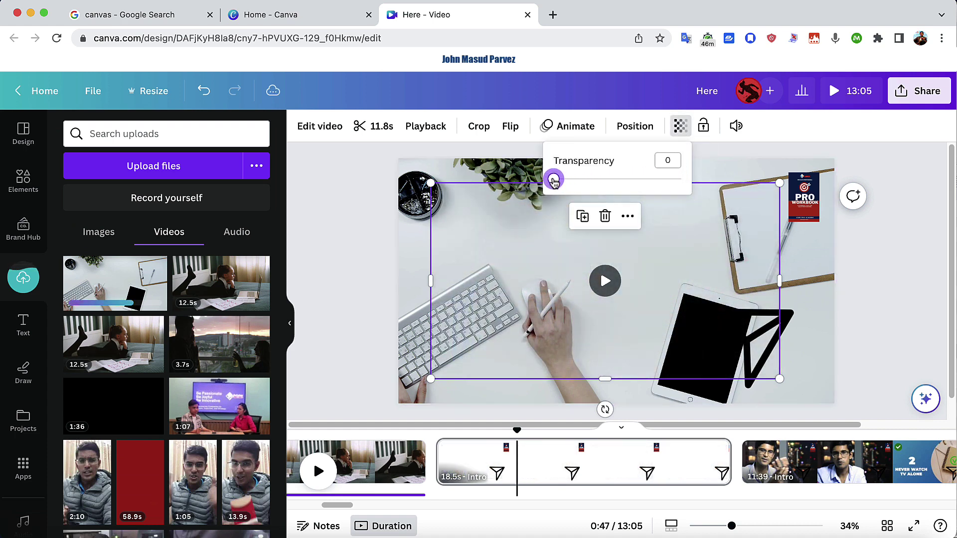
key("Escape")
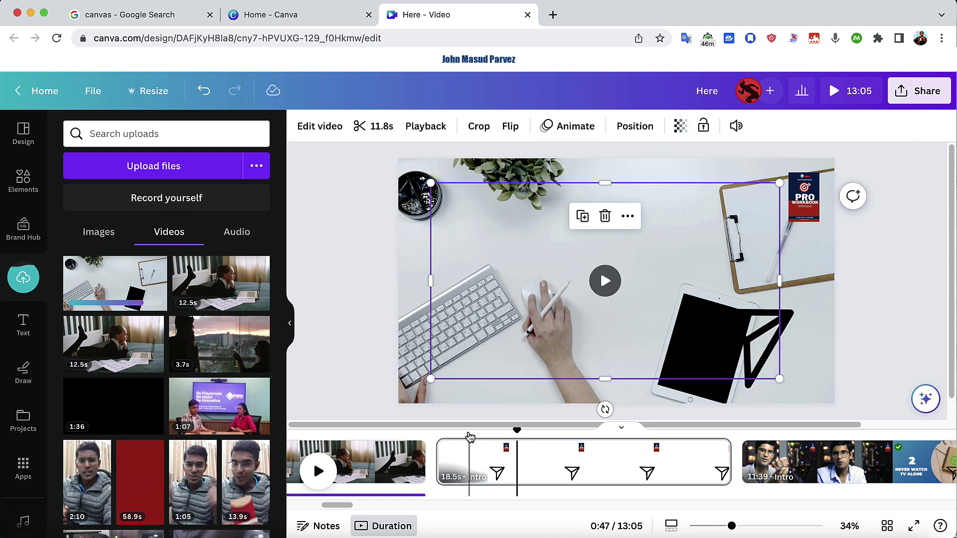
Step: Scrub and play back from the girl-with-laptop page into the desk video page to review the B-roll with the hidden speaker clip
left_click(408, 469)
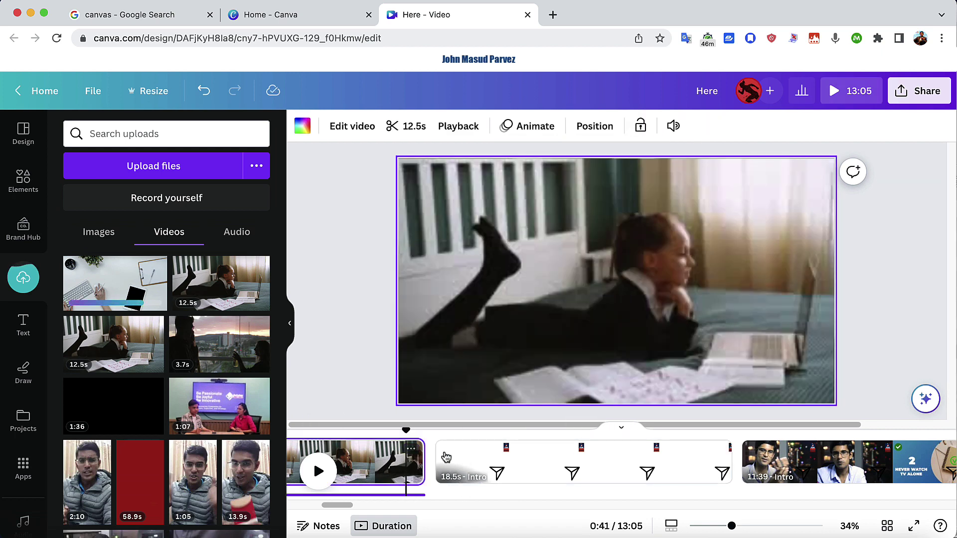
left_click(501, 463)
left_click(560, 464)
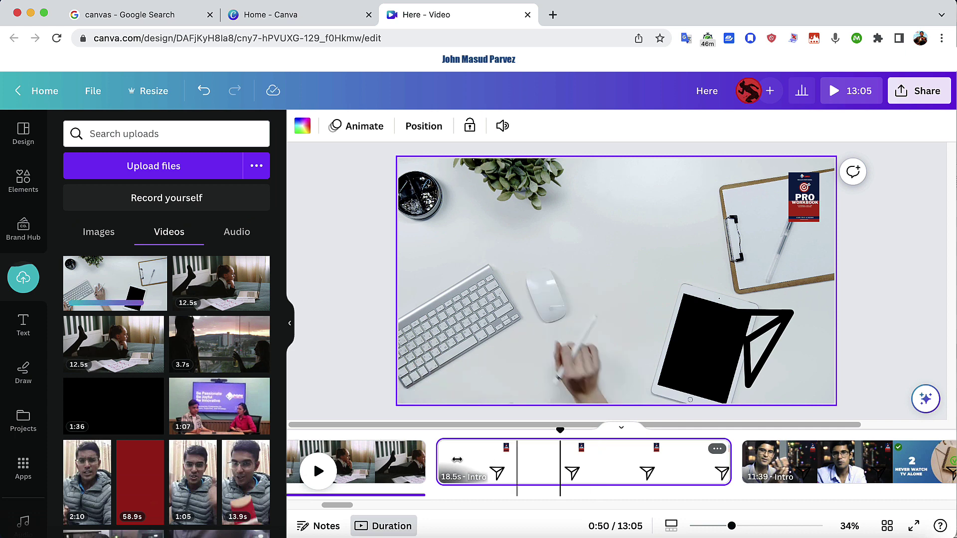
left_click(410, 450)
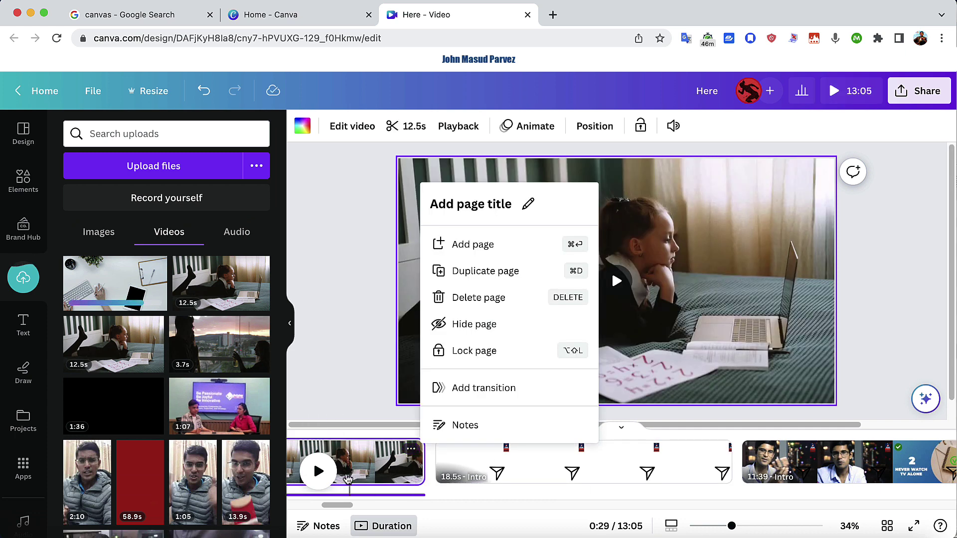
left_click(319, 471)
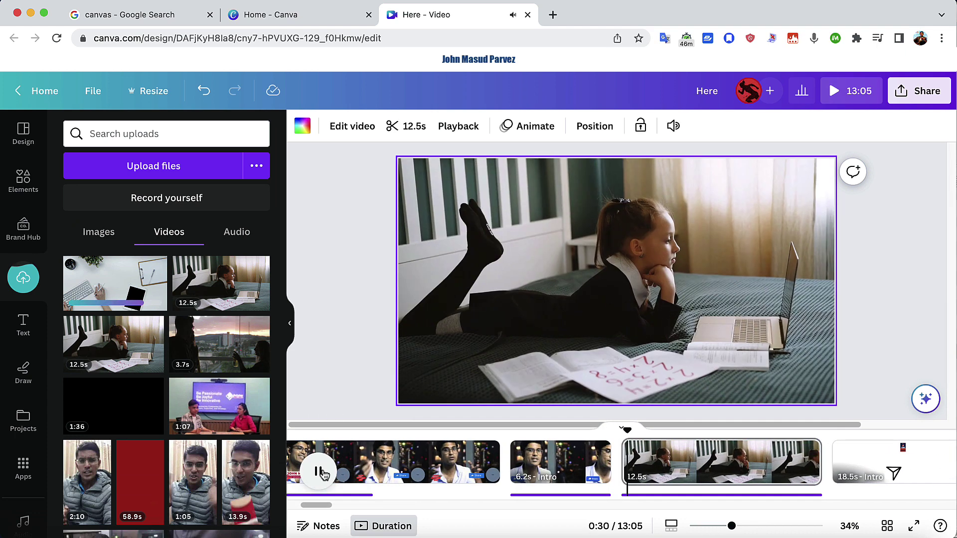
left_click(721, 441)
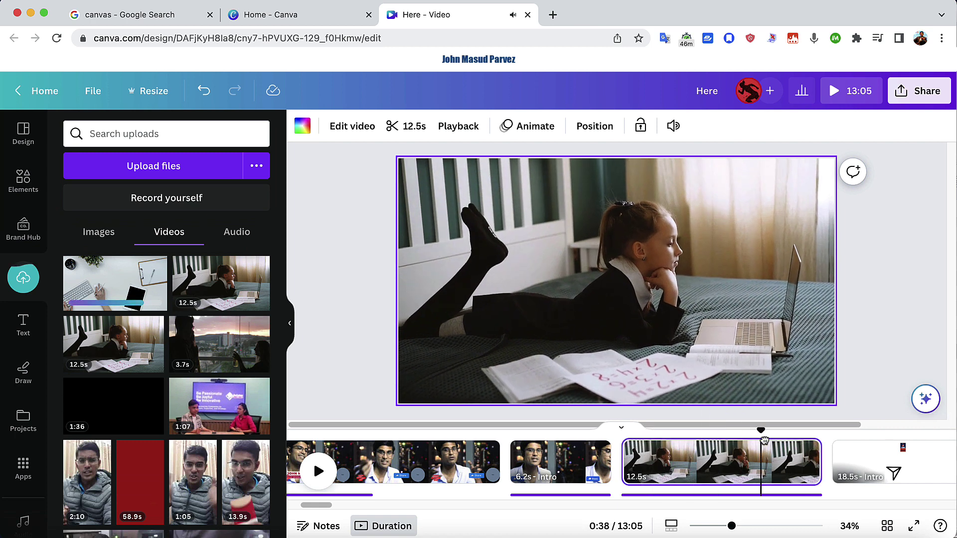
left_click(803, 442)
key("space")
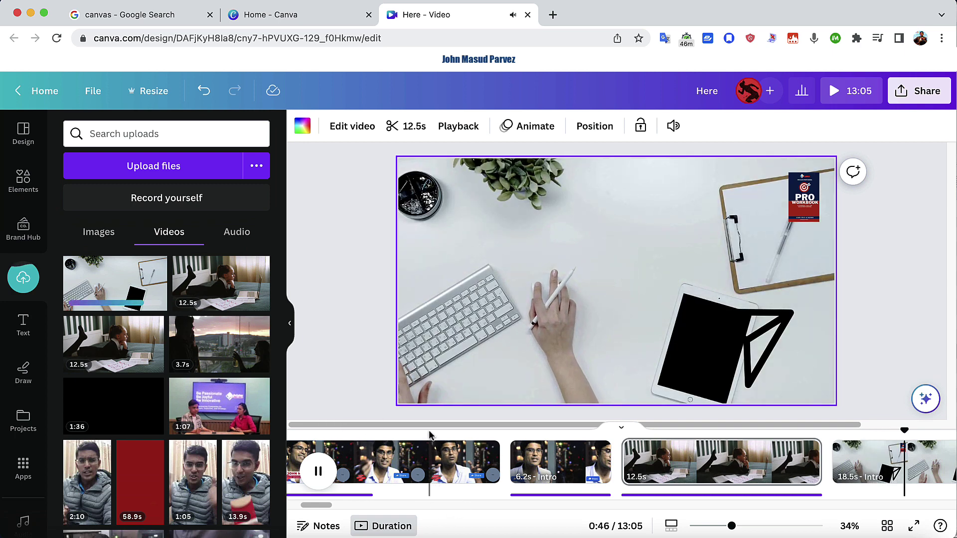
left_click(319, 474)
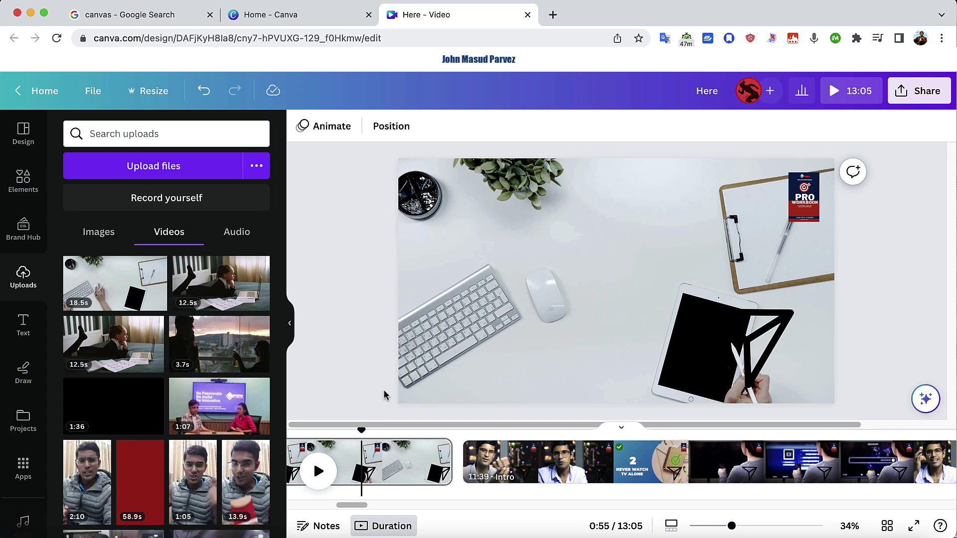
Step: Clear the old "Share button" search from the elements library
left_click(23, 180)
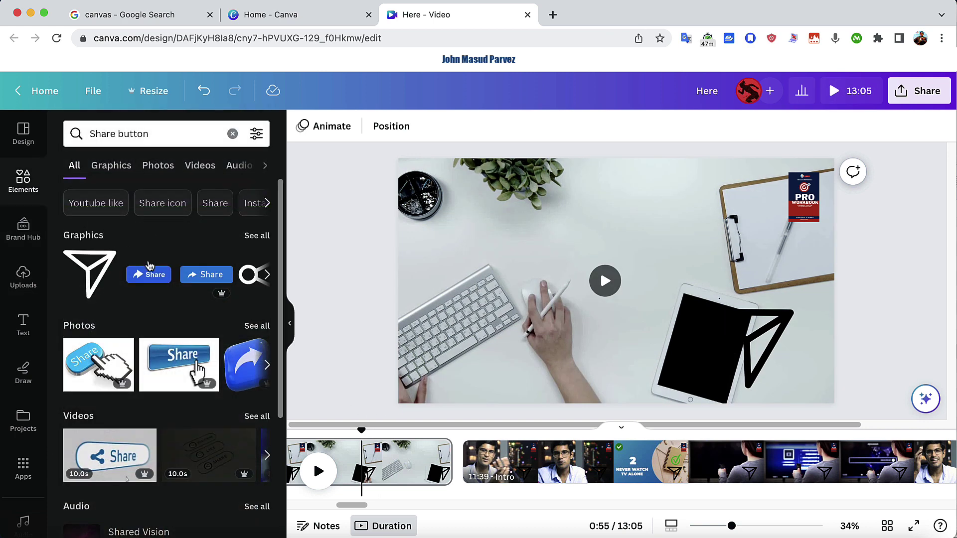
left_click(161, 130)
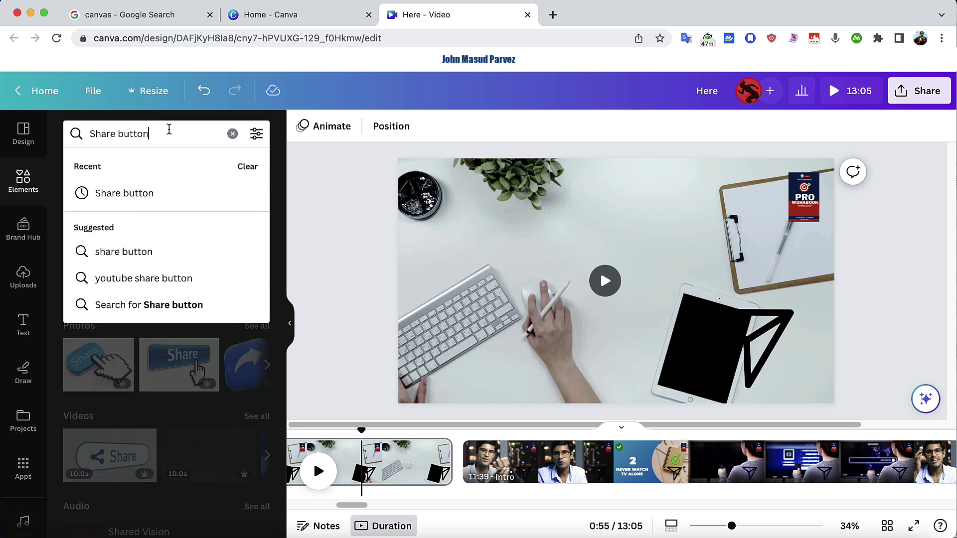
double_click(178, 131)
key("BackSpace")
key("BackSpace")
key("BackSpace")
key("BackSpace")
key("BackSpace")
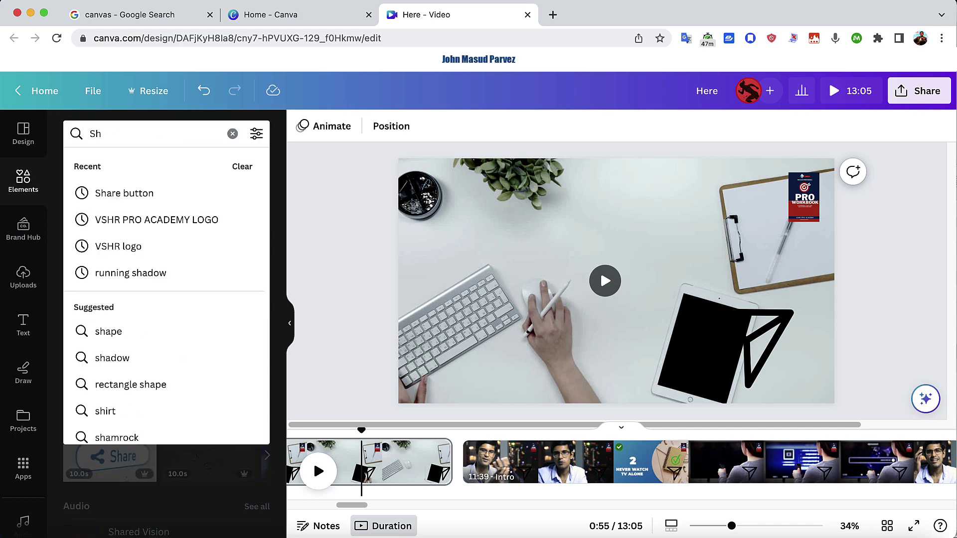
left_click(231, 134)
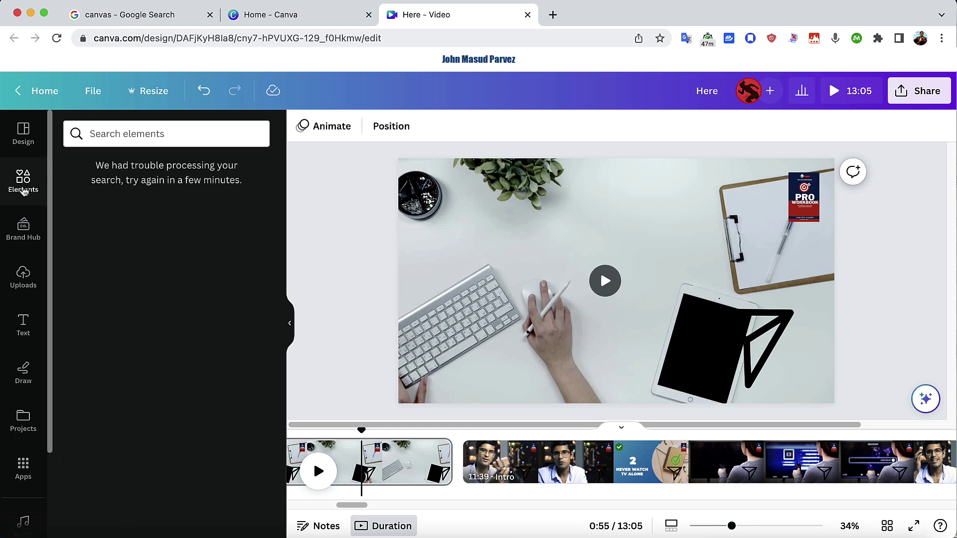
Step: Reload the elements library, search it for "box" and browse the graphics results
left_click(22, 233)
left_click(30, 193)
left_click(20, 132)
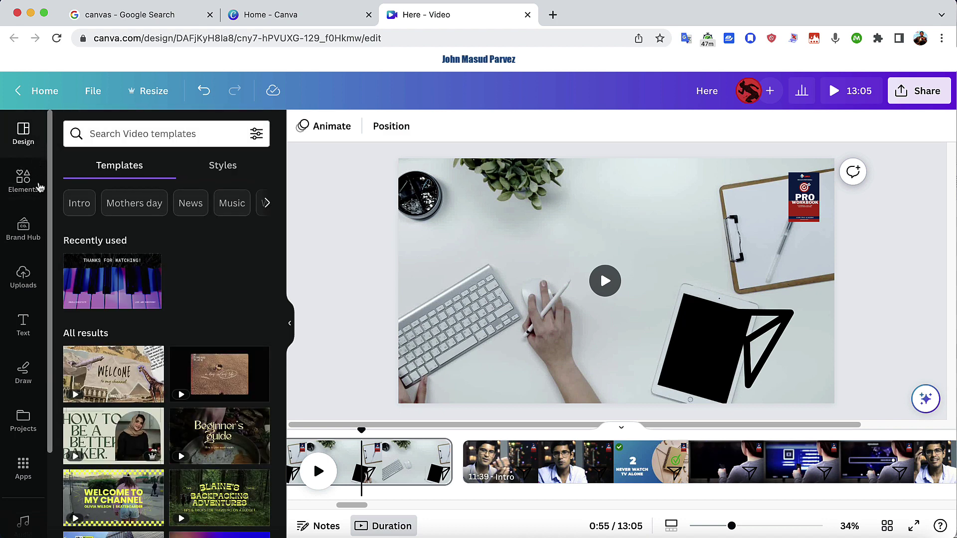
left_click(33, 187)
left_click(148, 134)
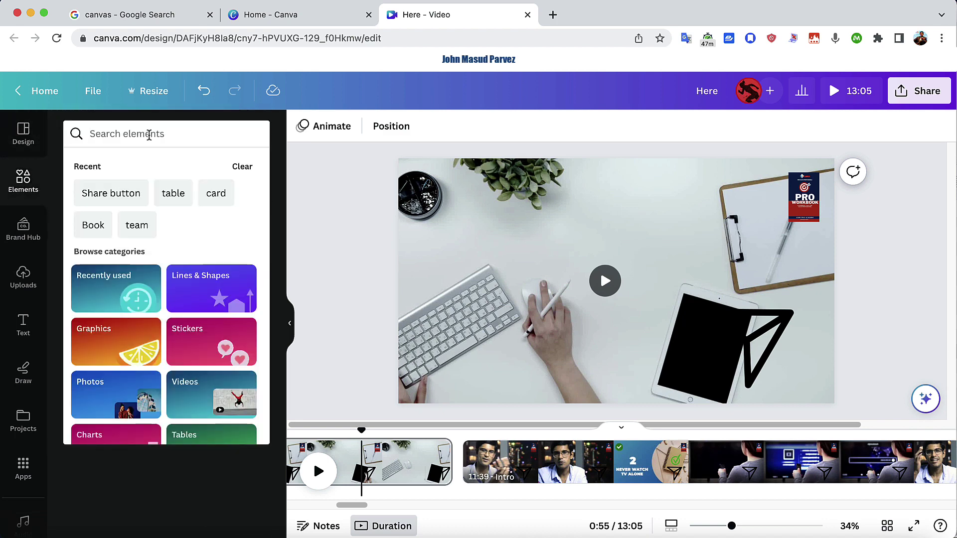
type("box")
key("Return")
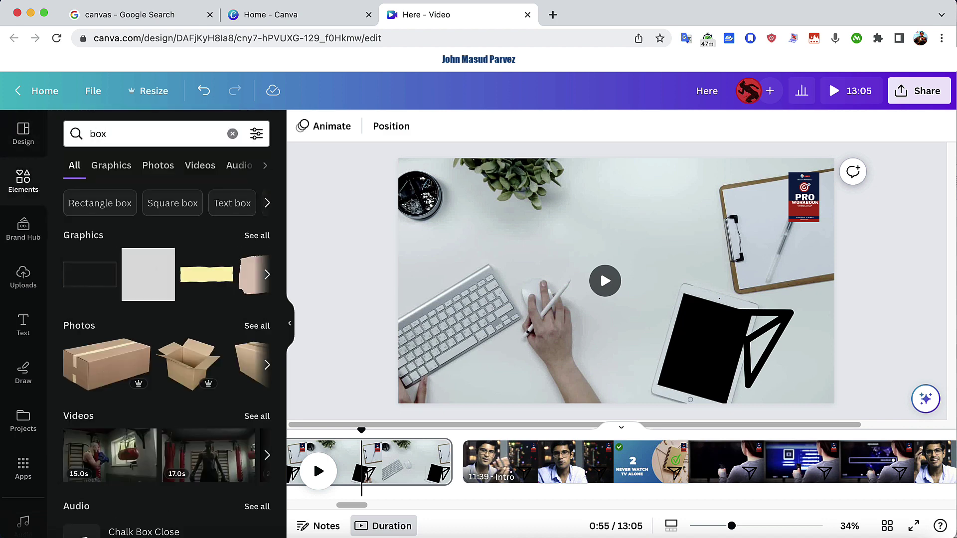
scroll(199, 283, "right", 3)
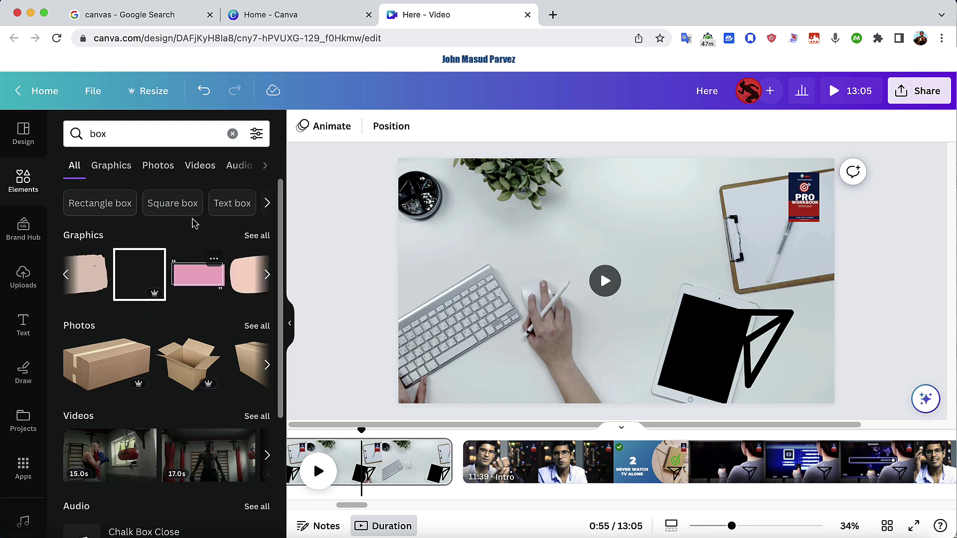
Step: Add a text box to the desk video page through a "text" element search and enter "Here I am training you"
double_click(149, 135)
type("text bo")
key("BackSpace")
key("BackSpace")
key("BackSpace")
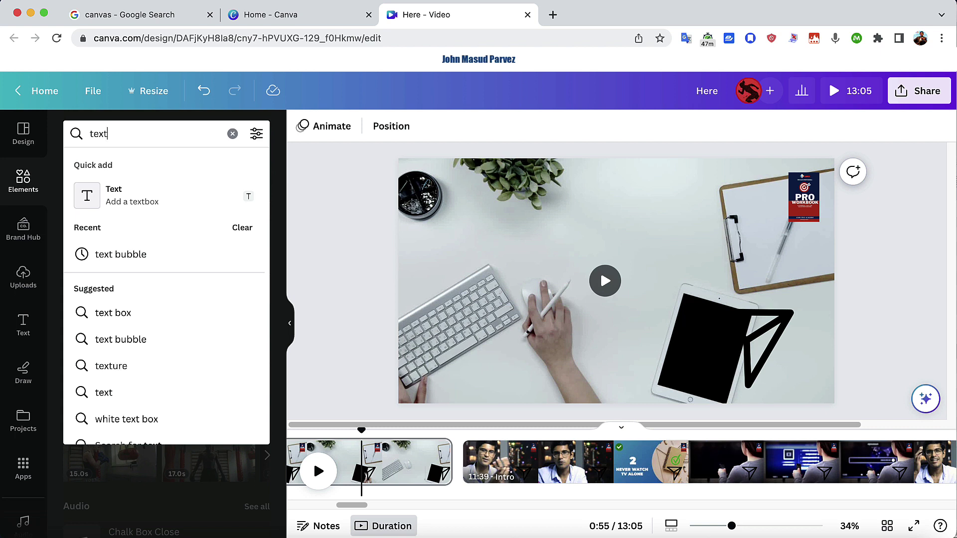
left_click(115, 199)
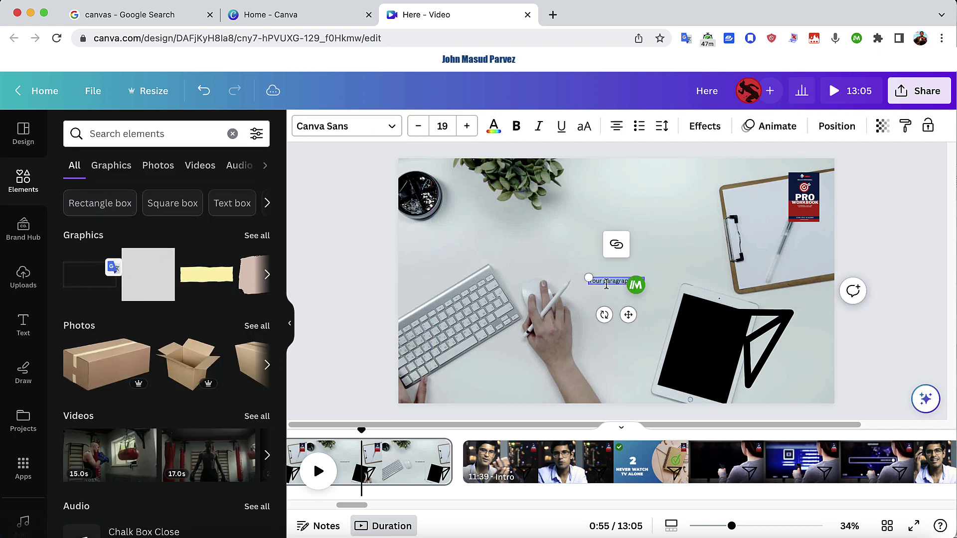
type("Here I am traini")
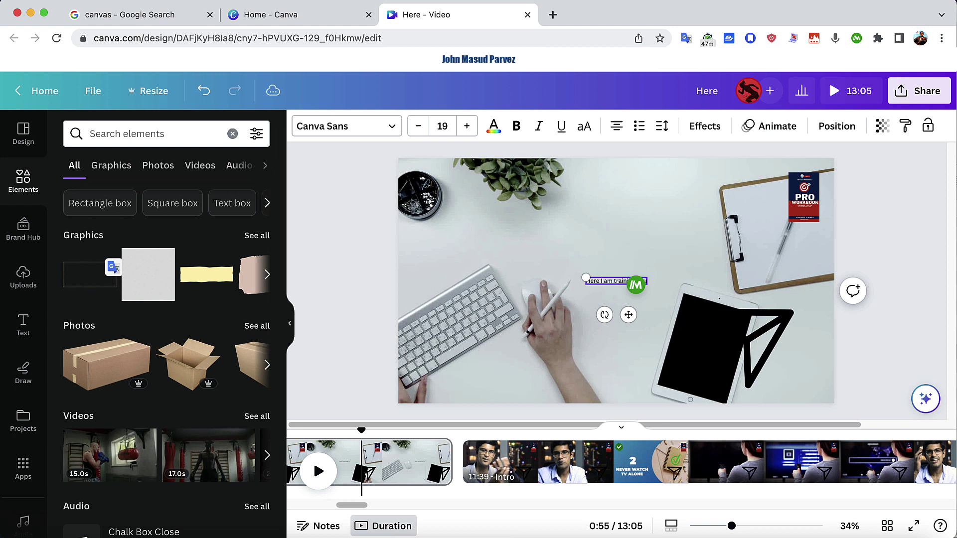
Step: Set the "Here I am training you" text to font size 50 in League Spartan
left_click(452, 124)
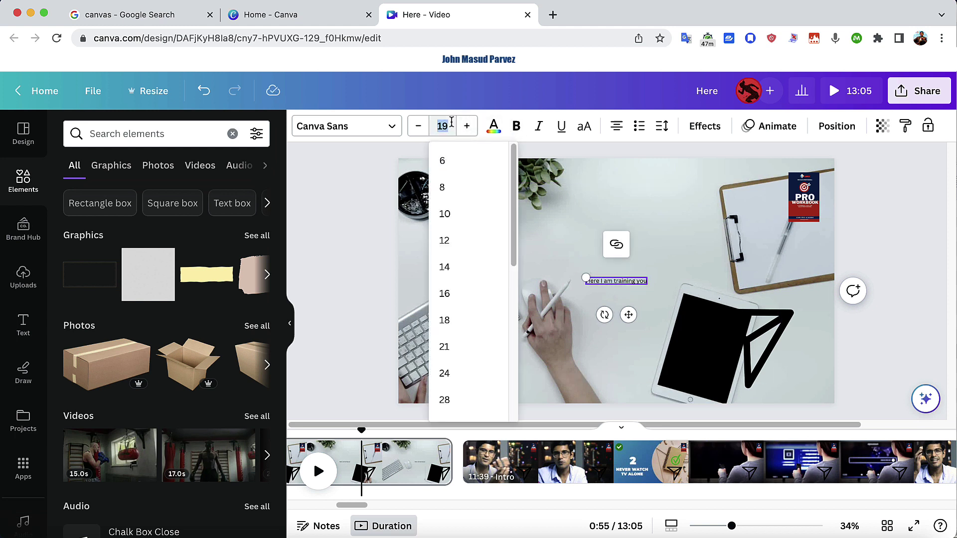
key("Return")
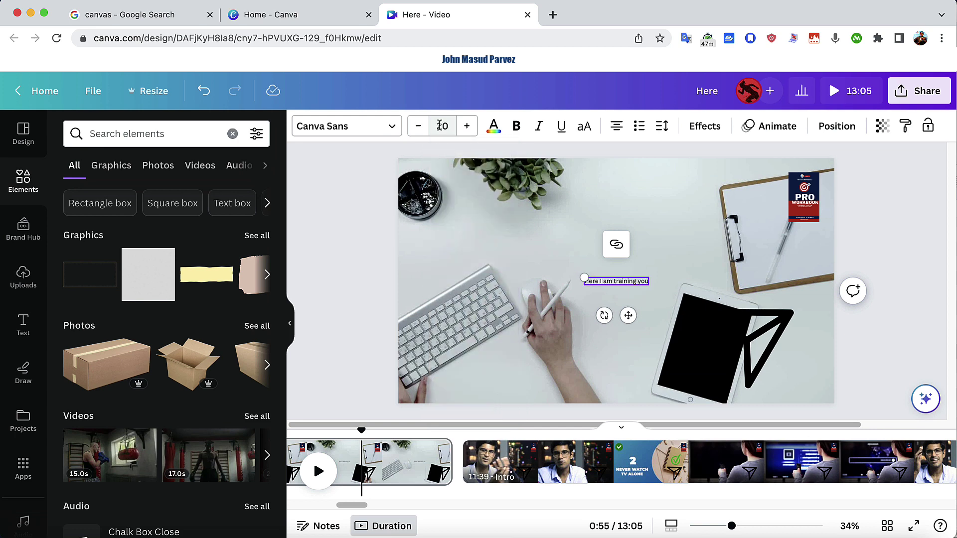
left_click(441, 125)
type("50")
key("Return")
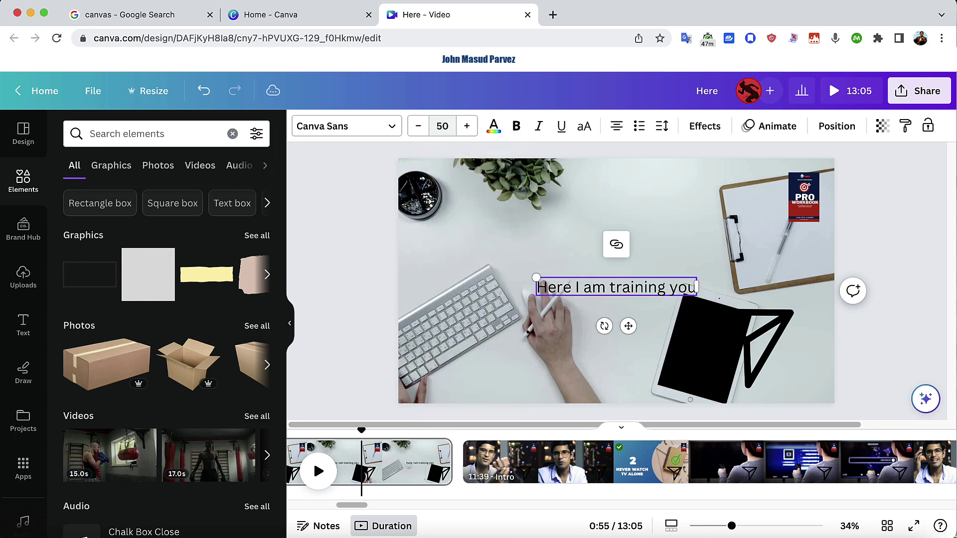
left_click(364, 131)
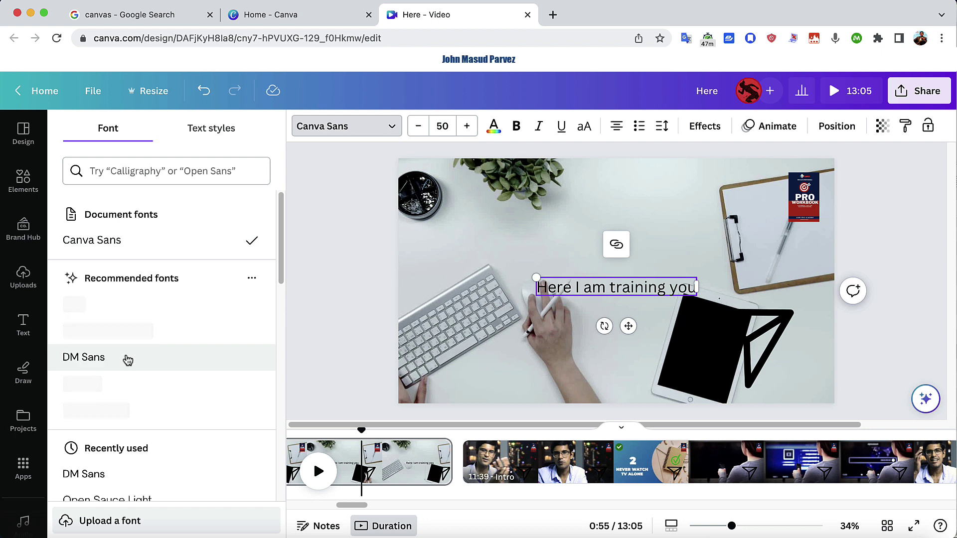
scroll(147, 282, "down", 5)
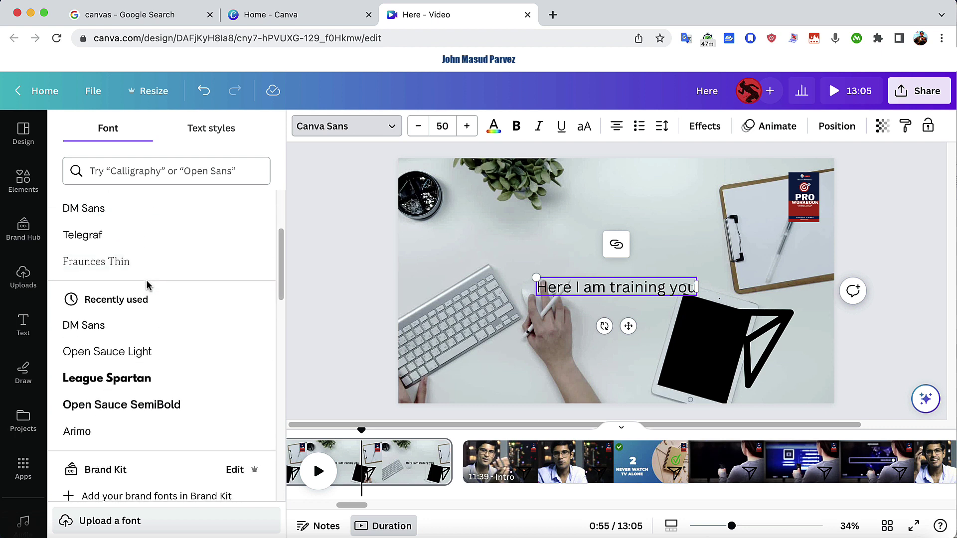
left_click(131, 374)
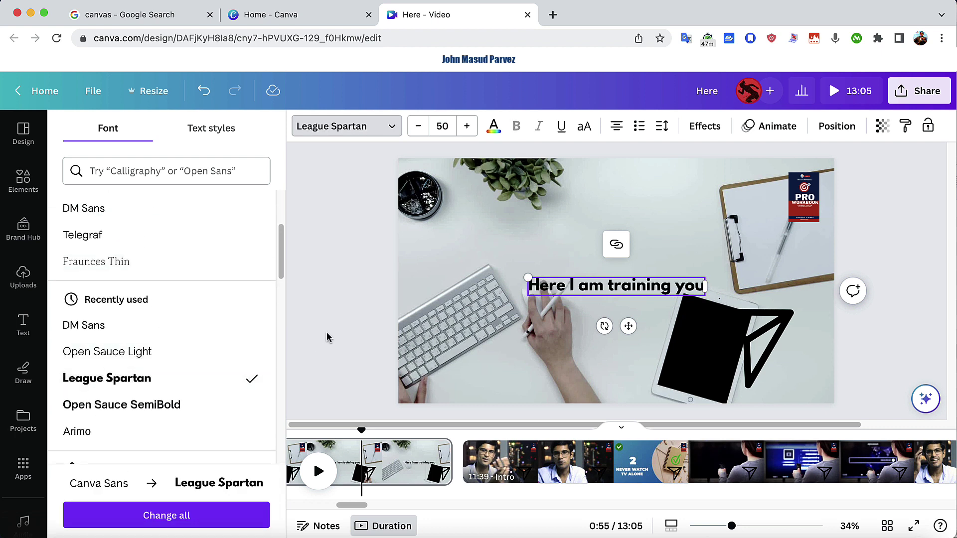
Step: Move the text slightly higher on the canvas and apply the Typewriter text animation to it
left_click(671, 296)
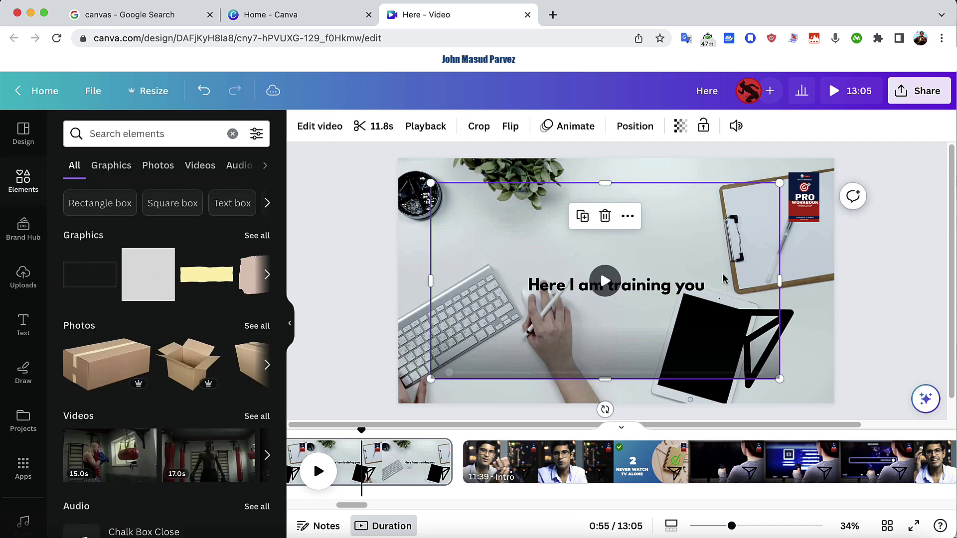
left_click_drag(670, 297, 667, 254)
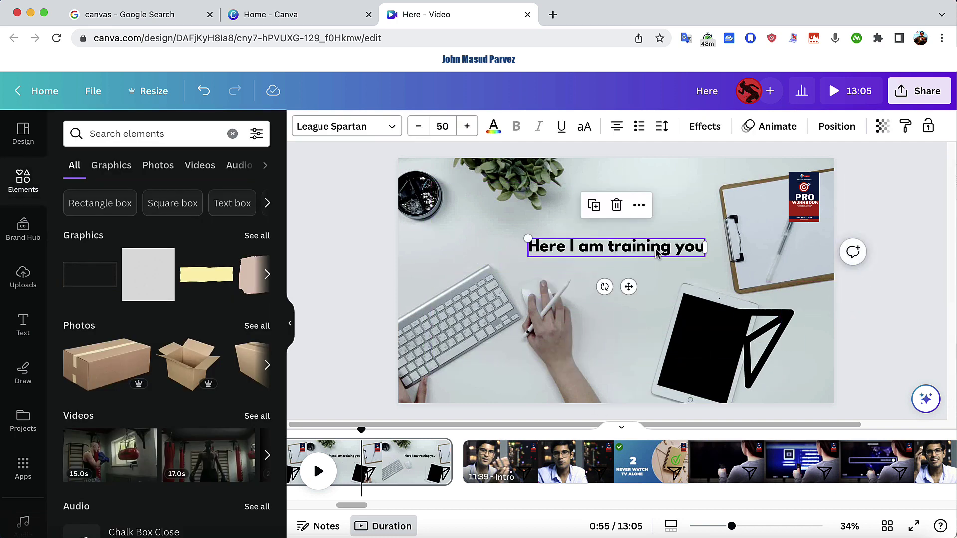
left_click(766, 131)
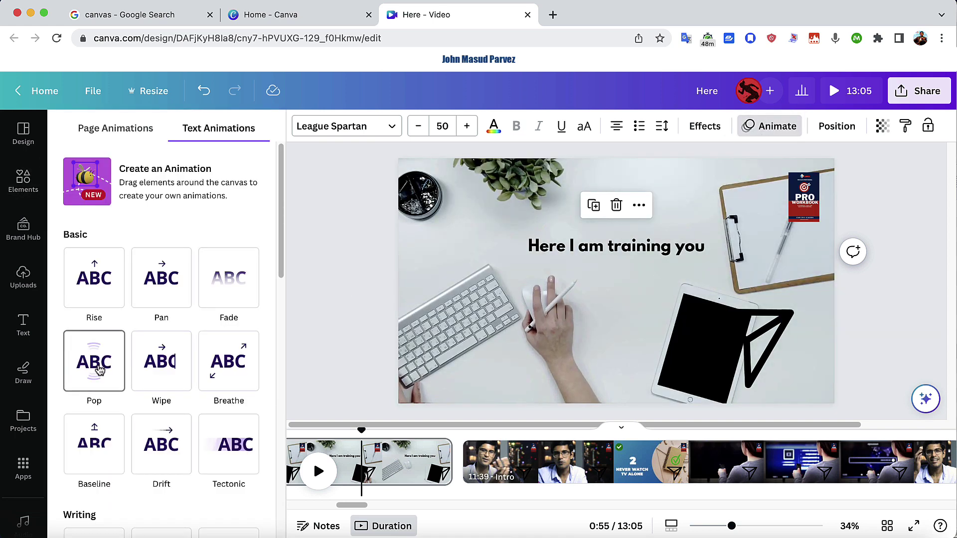
scroll(118, 430, "down", 3)
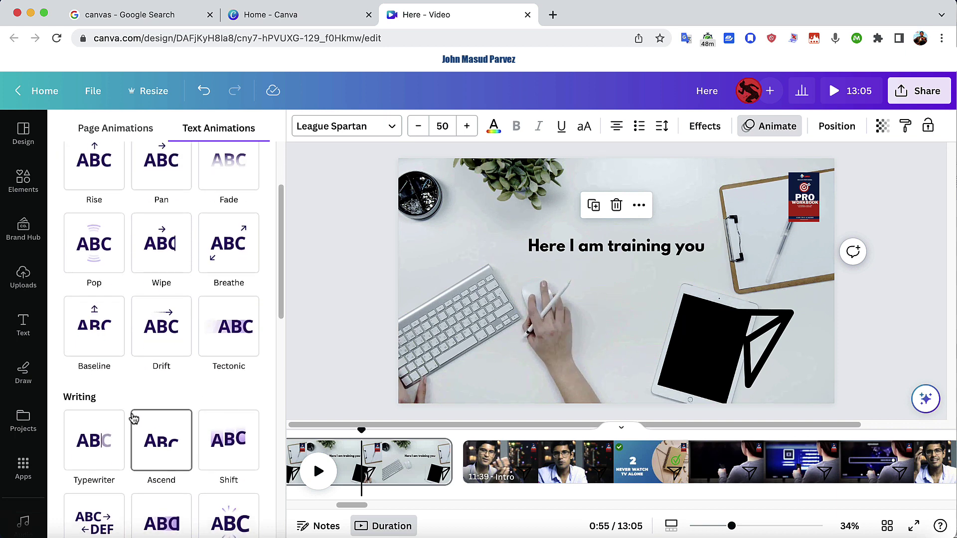
left_click(90, 430)
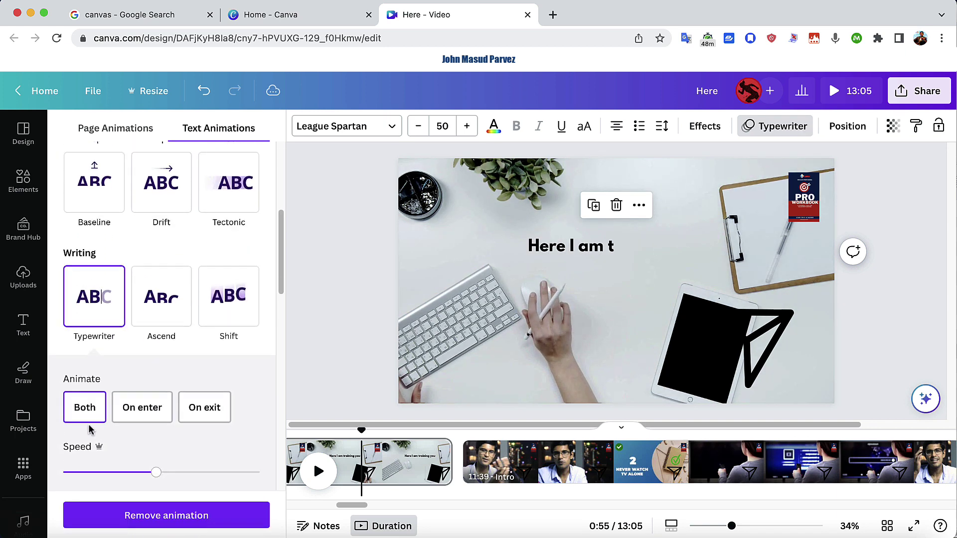
scroll(426, 481, "up", 3)
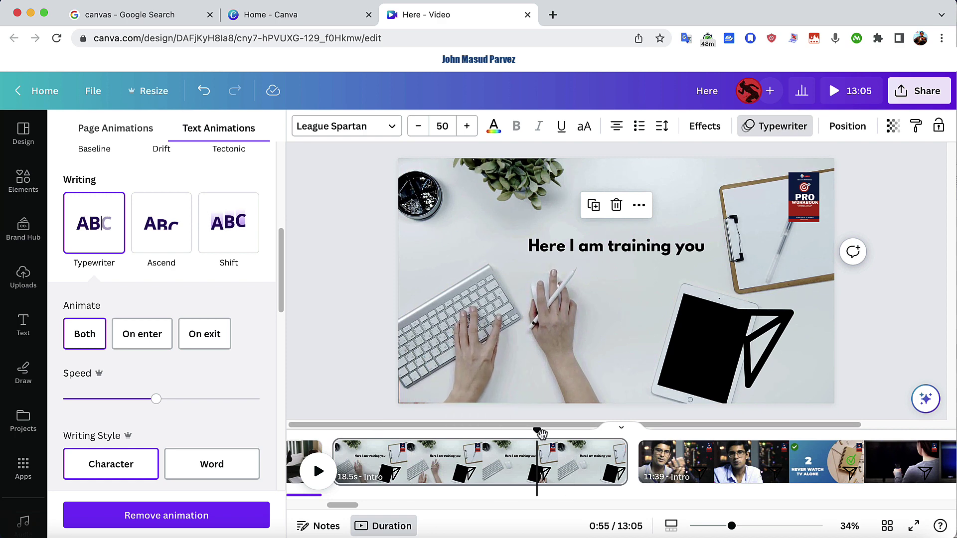
Step: Play back the desk video page from an earlier point to review the animated text
left_click_drag(537, 433, 436, 459)
left_click(319, 471)
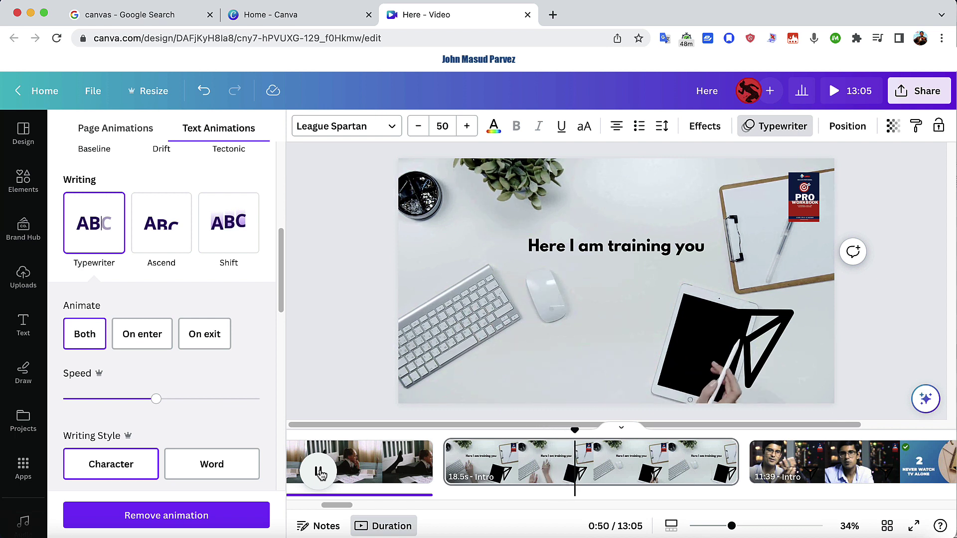
left_click(319, 473)
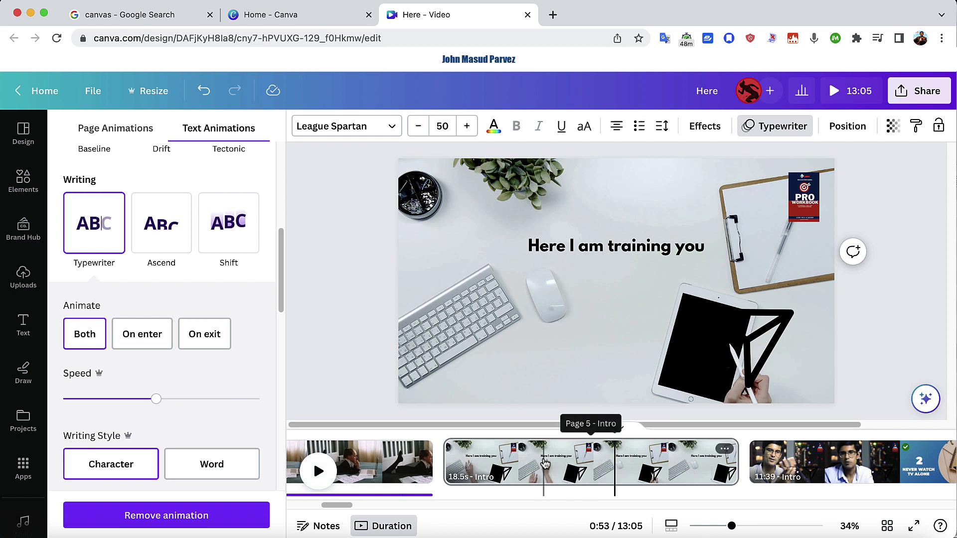